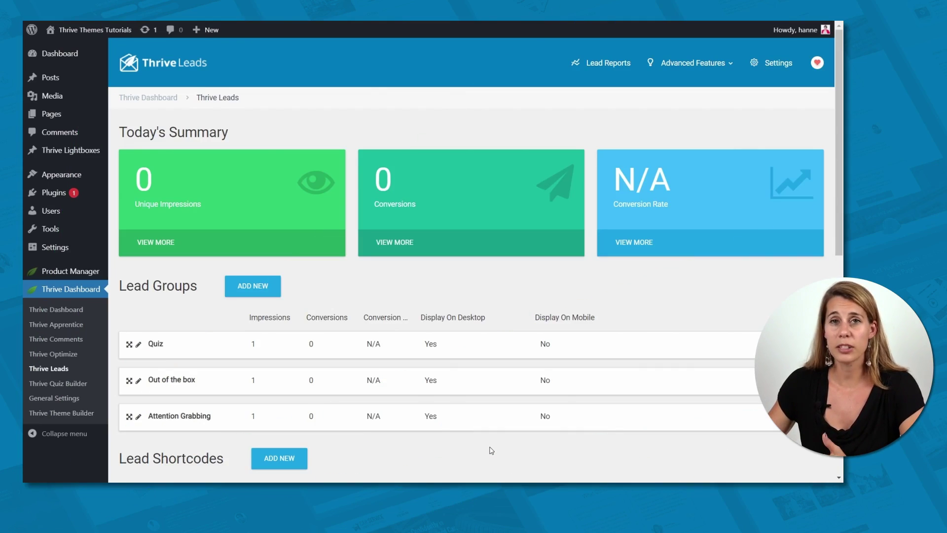
Step: Create a new lead group named 'multistep'
left_click(258, 290)
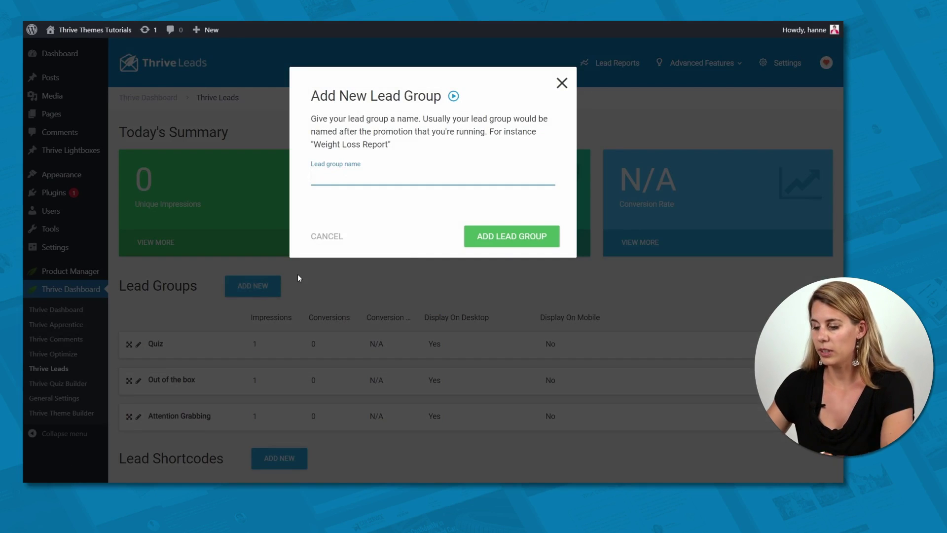
type("multistep")
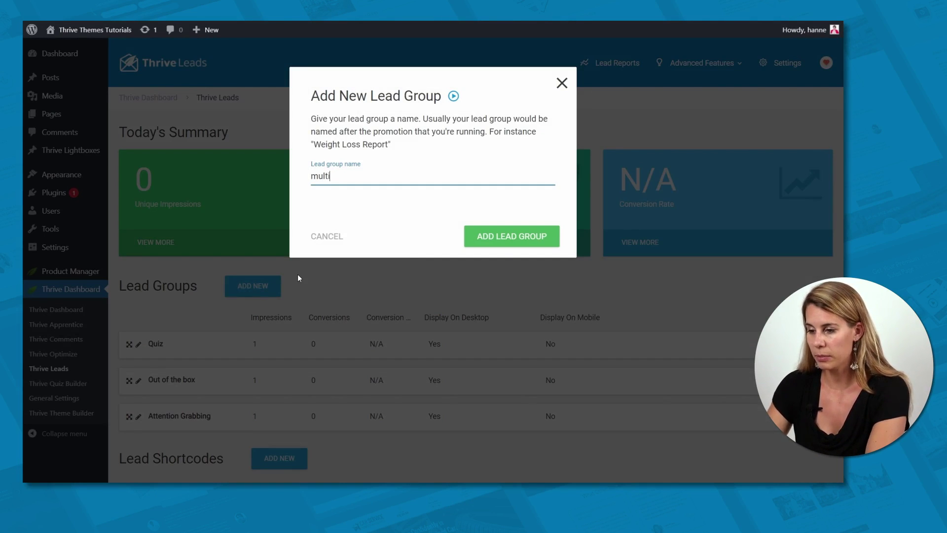
left_click(520, 241)
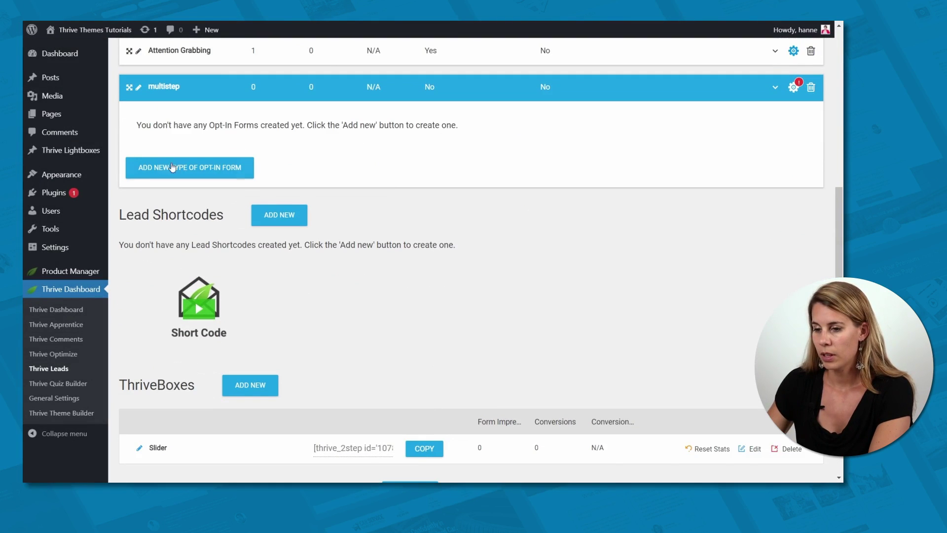
Step: Add a Lightbox opt-in type with a form named 'Yes No' and open its design editor
left_click(172, 167)
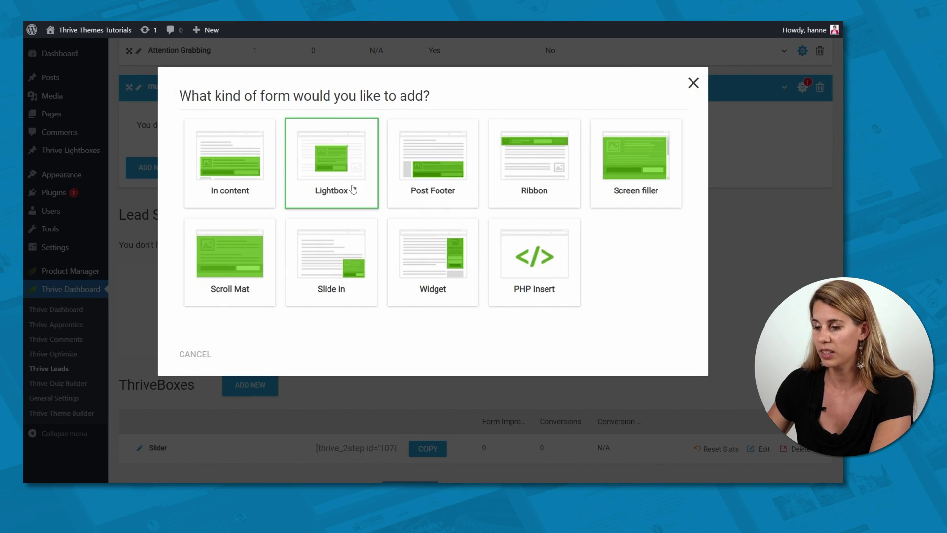
left_click(353, 188)
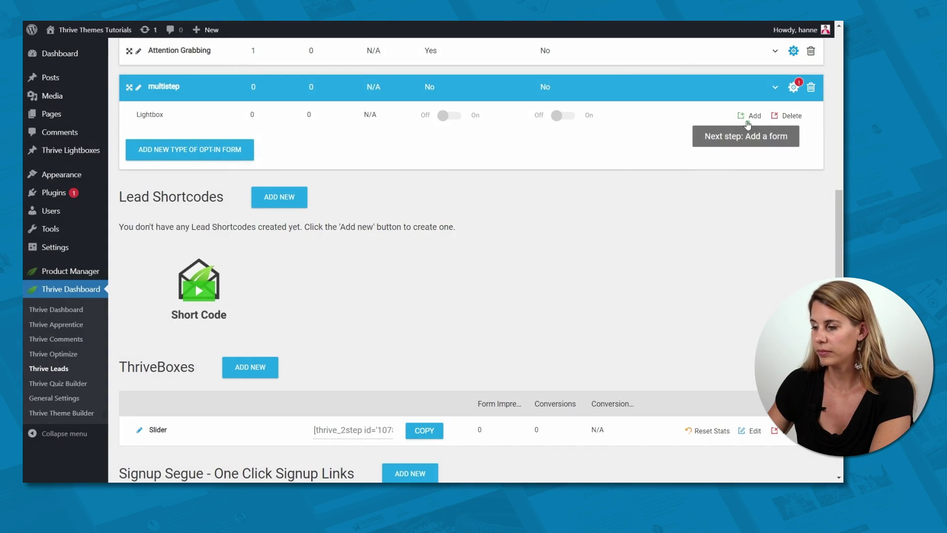
left_click(747, 119)
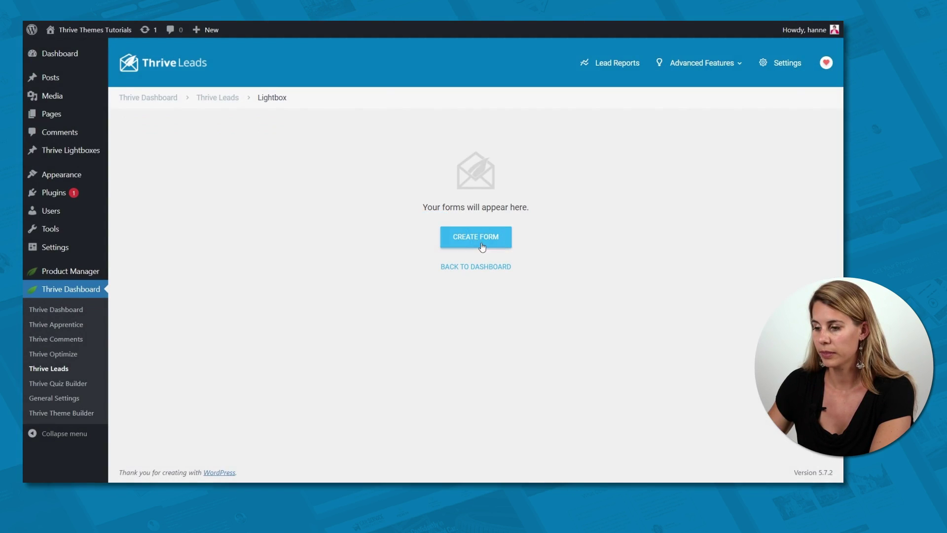
left_click(488, 238)
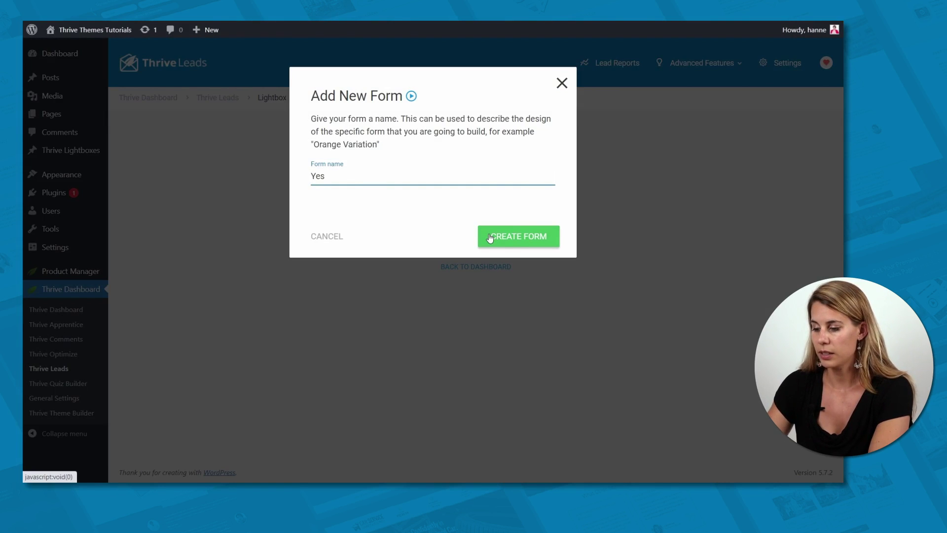
left_click(529, 238)
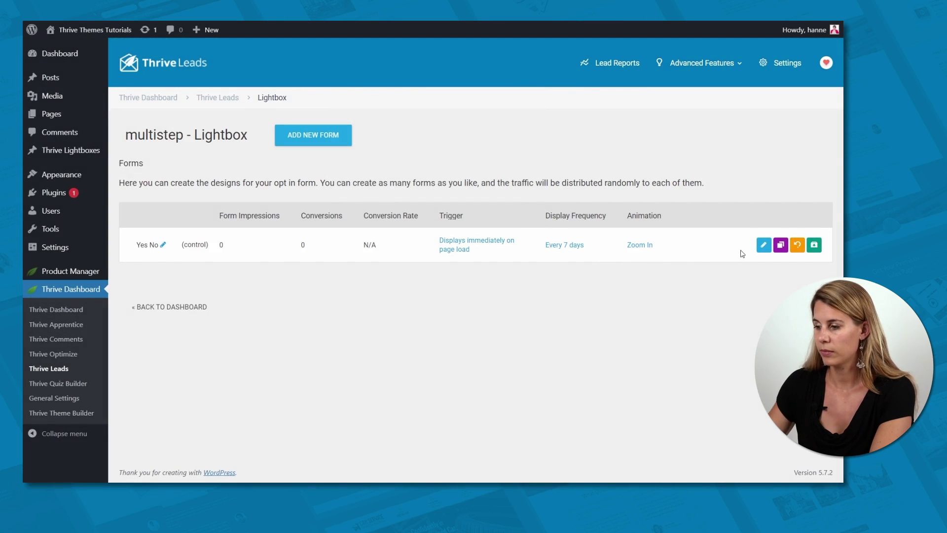
left_click(764, 245)
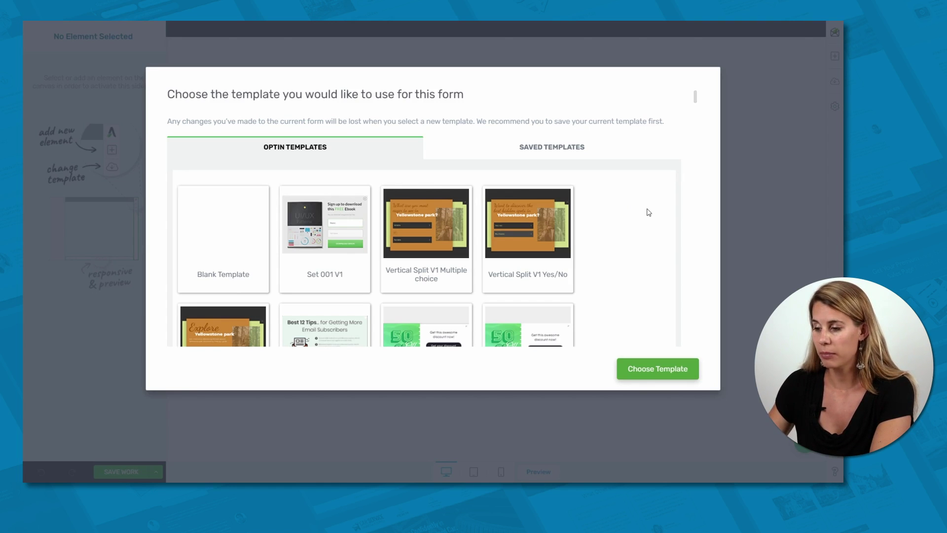
Step: Browse the templates, then apply the Blank Template instead of Multistep 008
scroll(649, 212, "down", 1)
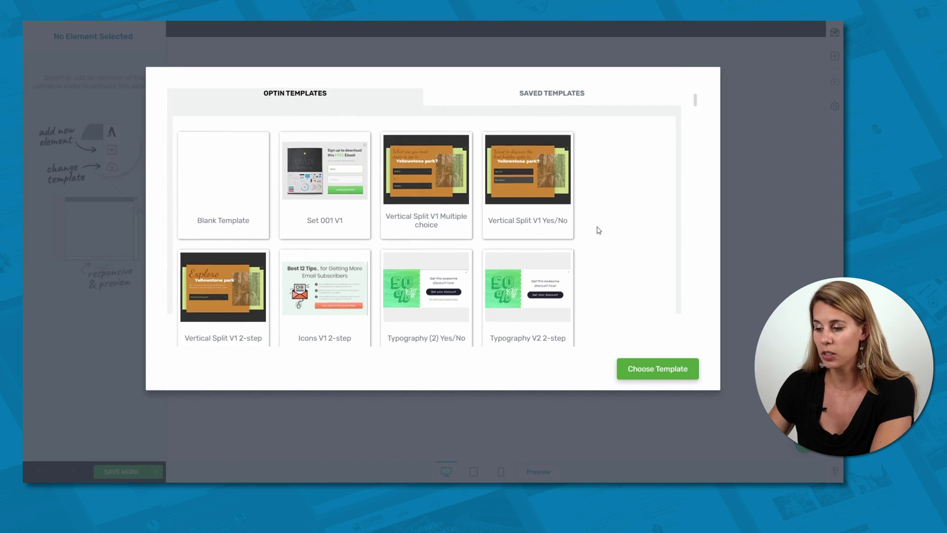
scroll(598, 230, "down", 5)
scroll(598, 229, "down", 8)
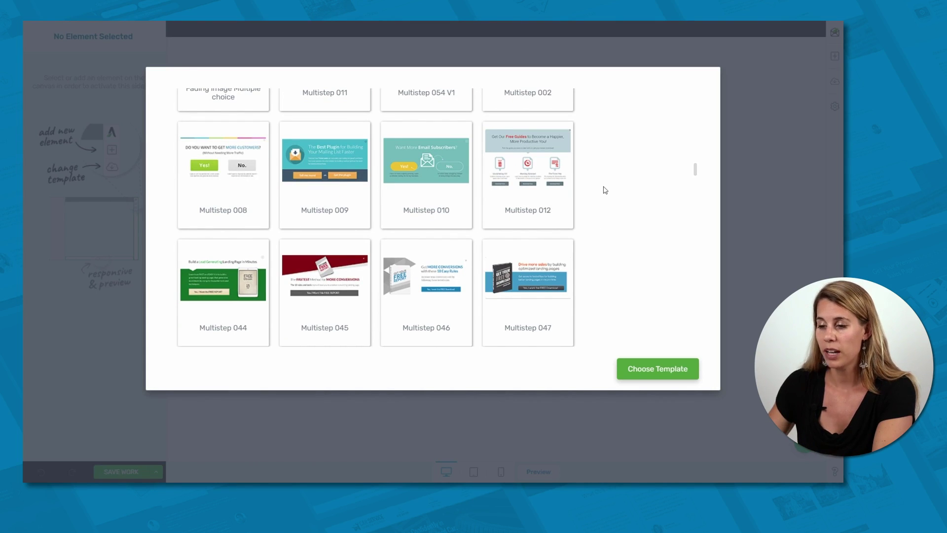
left_click(270, 208)
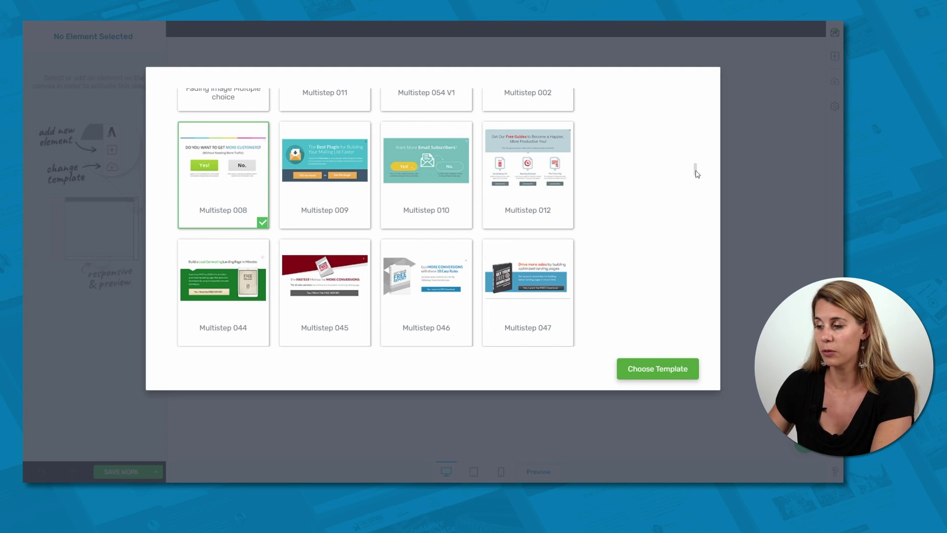
left_click_drag(696, 171, 704, 92)
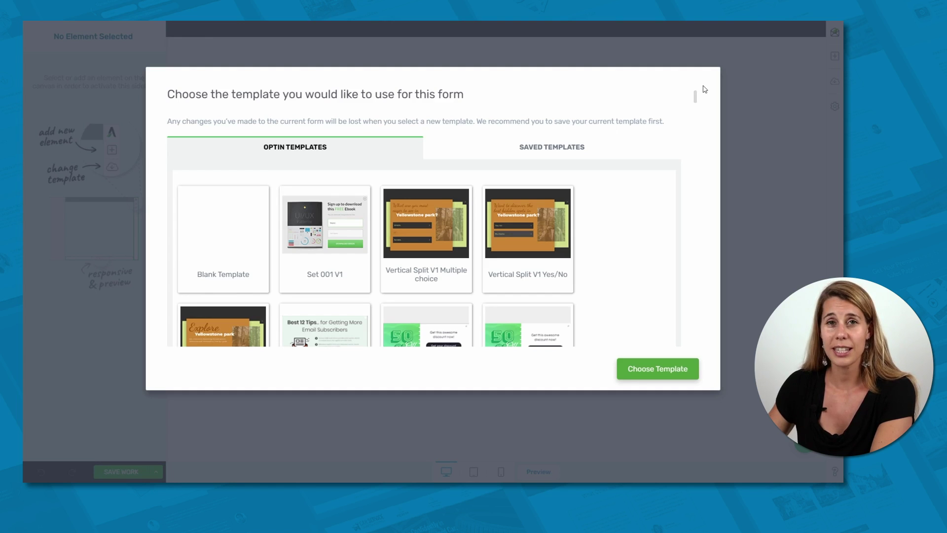
left_click(212, 239)
left_click(660, 371)
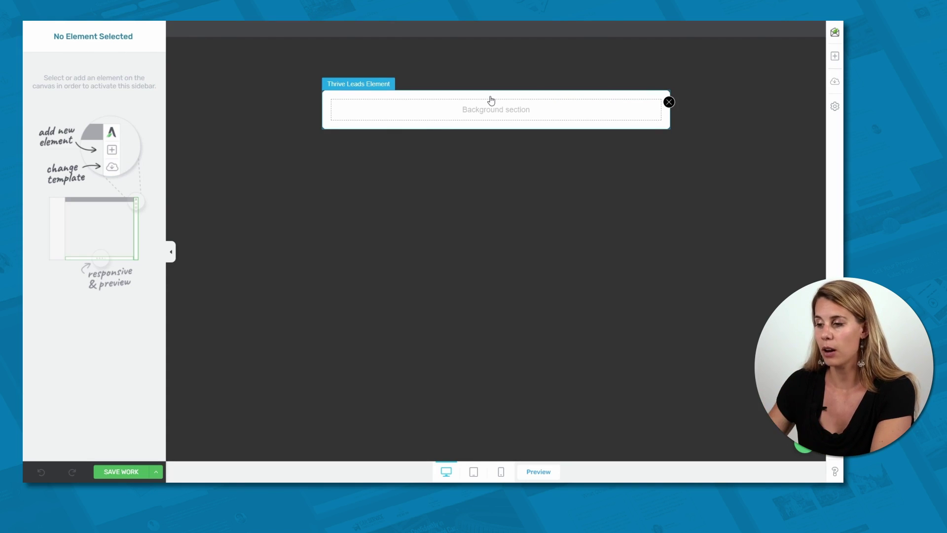
Step: Set the lightbox background to the laptop desk photo with a 50% black overlay
left_click(491, 100)
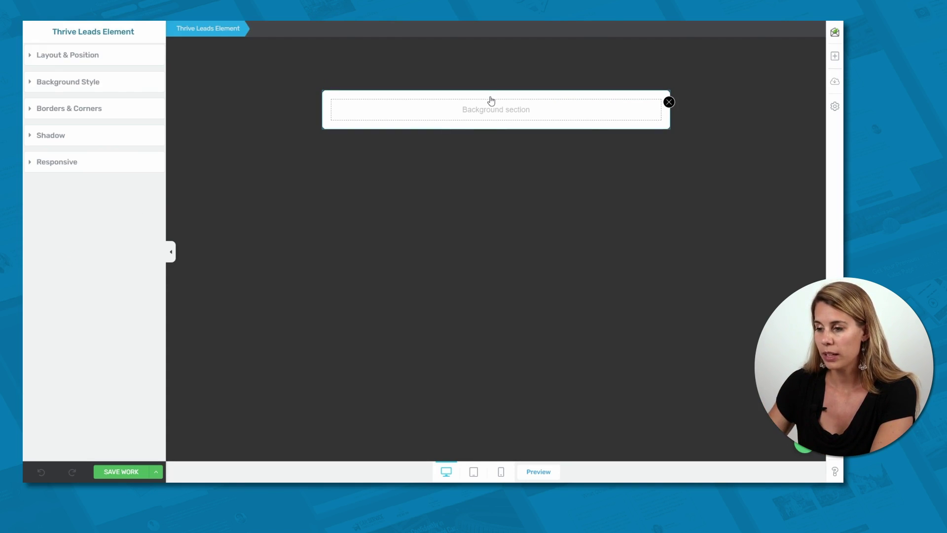
left_click(62, 88)
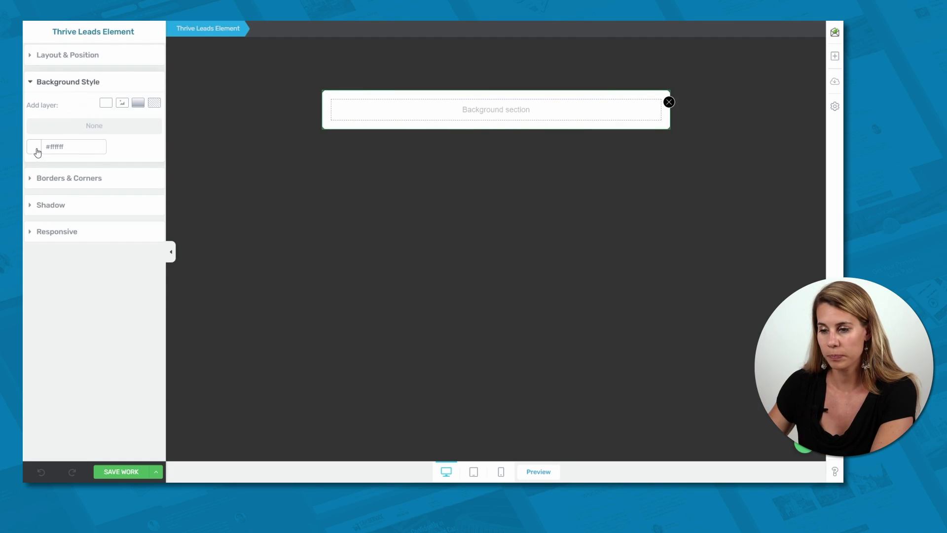
left_click(122, 102)
left_click(59, 166)
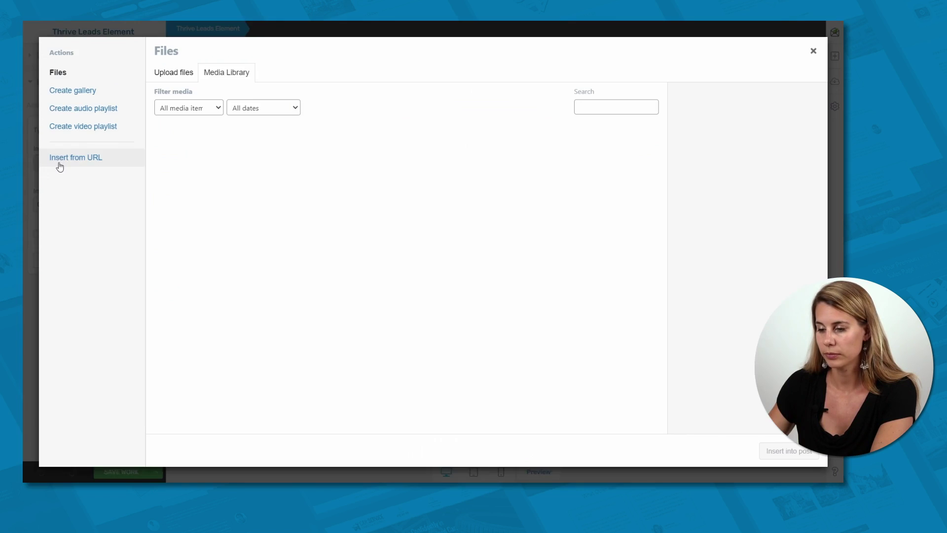
left_click(179, 159)
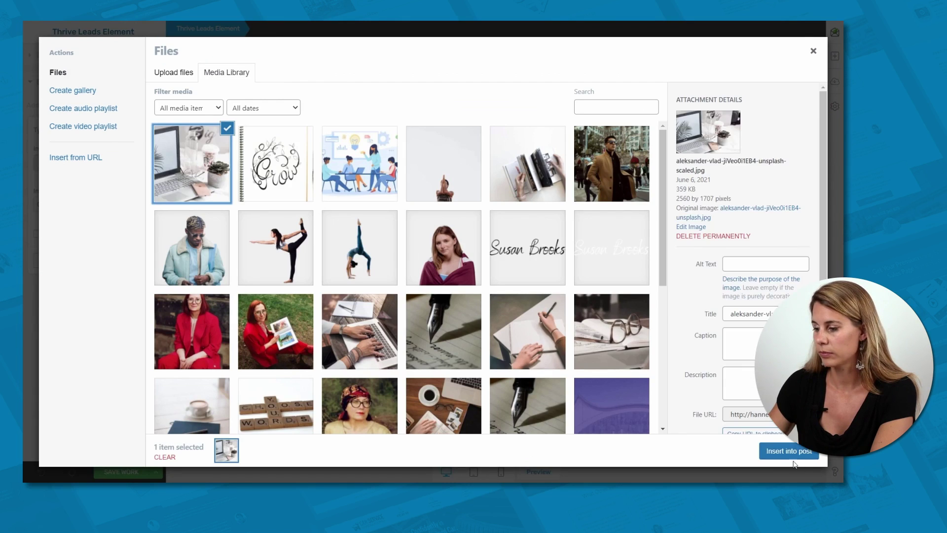
left_click(787, 452)
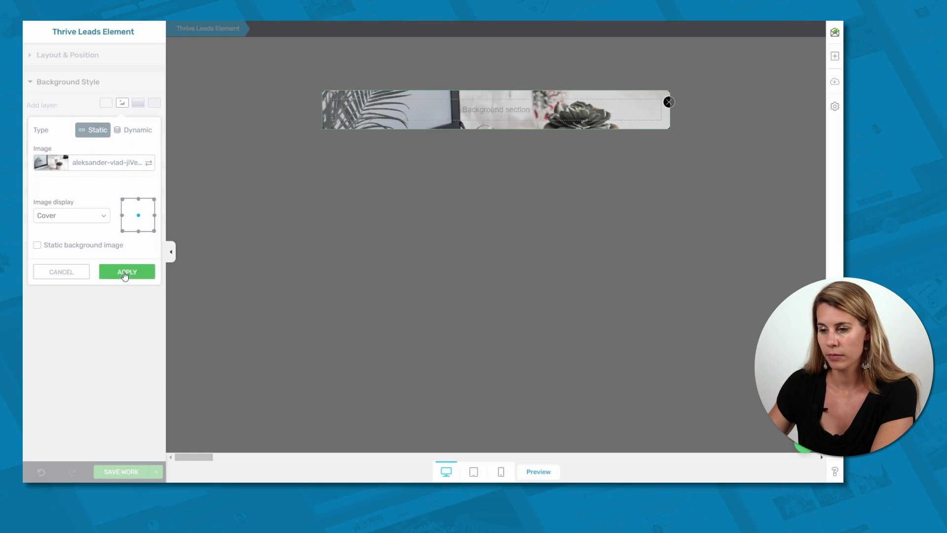
left_click(124, 272)
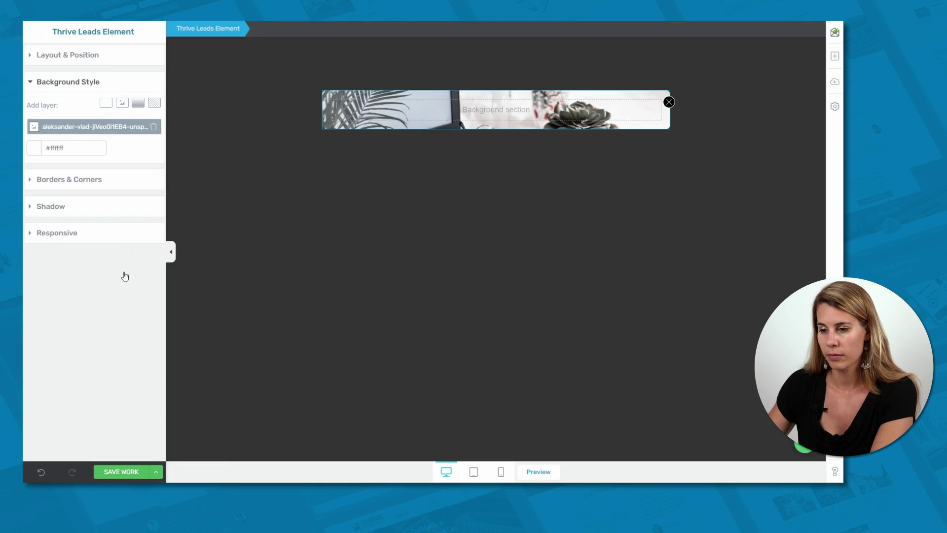
left_click(102, 104)
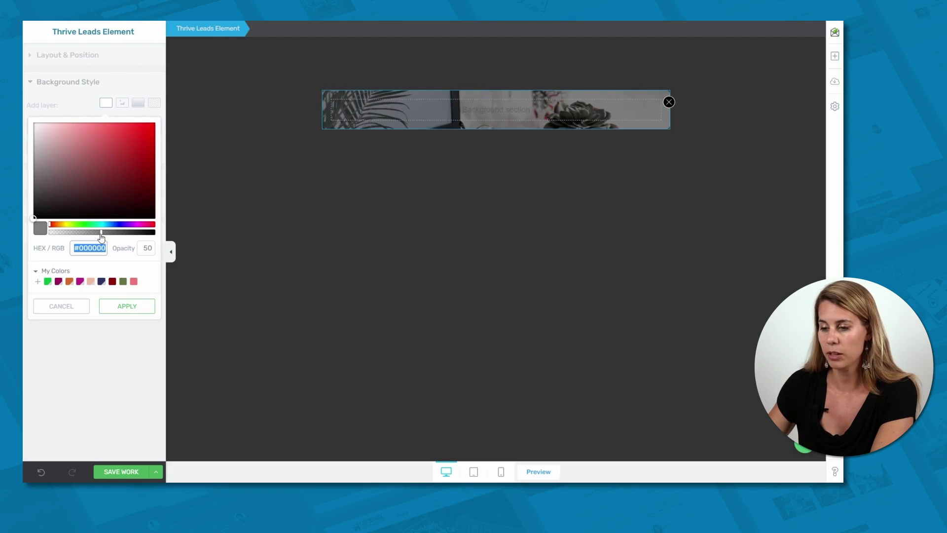
left_click(135, 309)
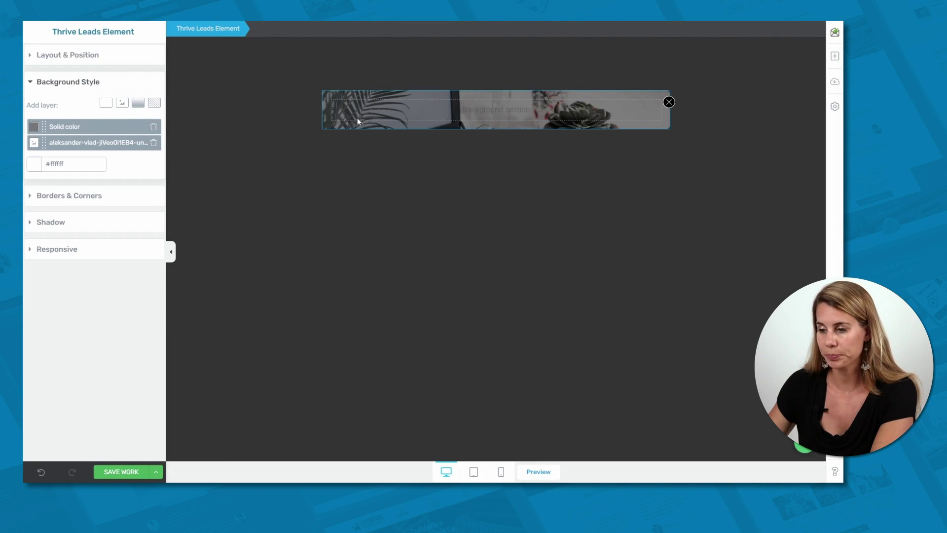
Step: Add a text element to the background section with white (#ffffff) 33 px text
left_click(835, 57)
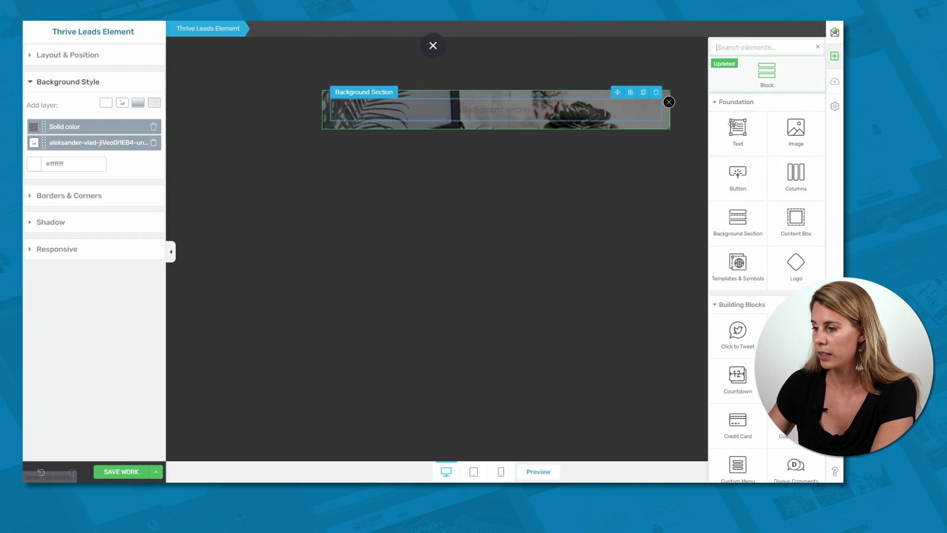
left_click_drag(738, 129, 515, 115)
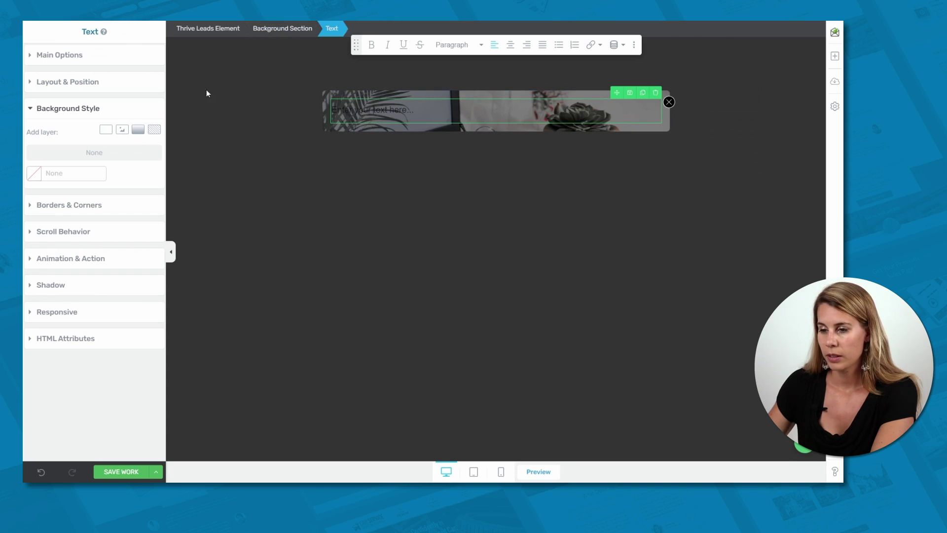
left_click(84, 56)
left_click(89, 78)
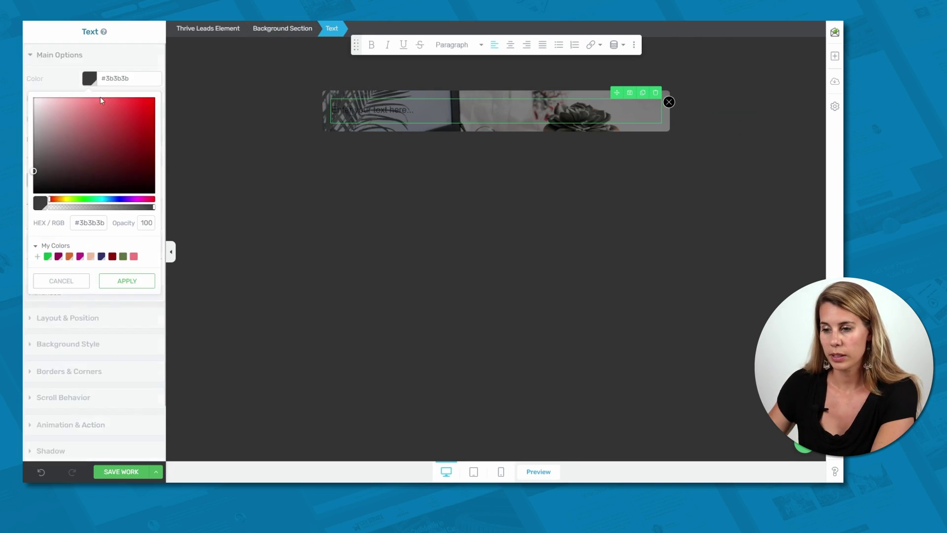
left_click(92, 224)
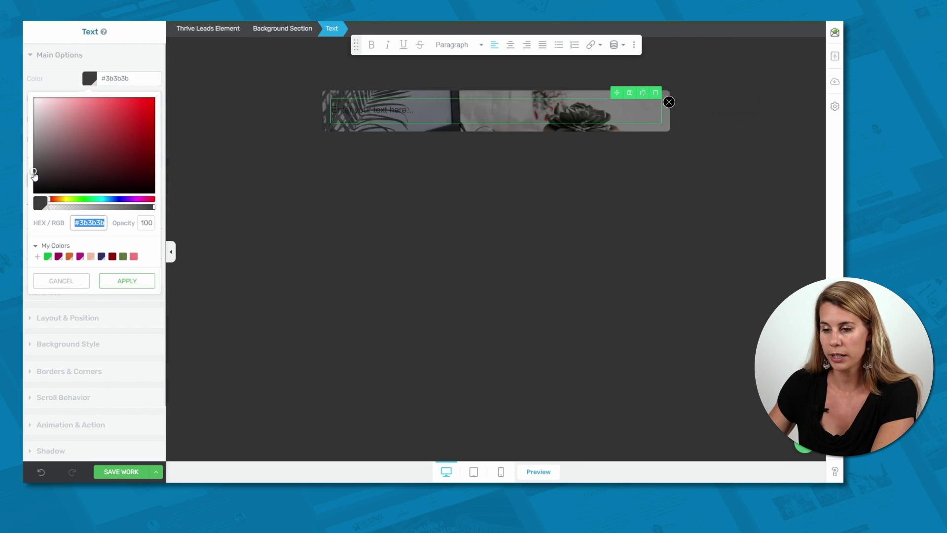
type("#ffffff")
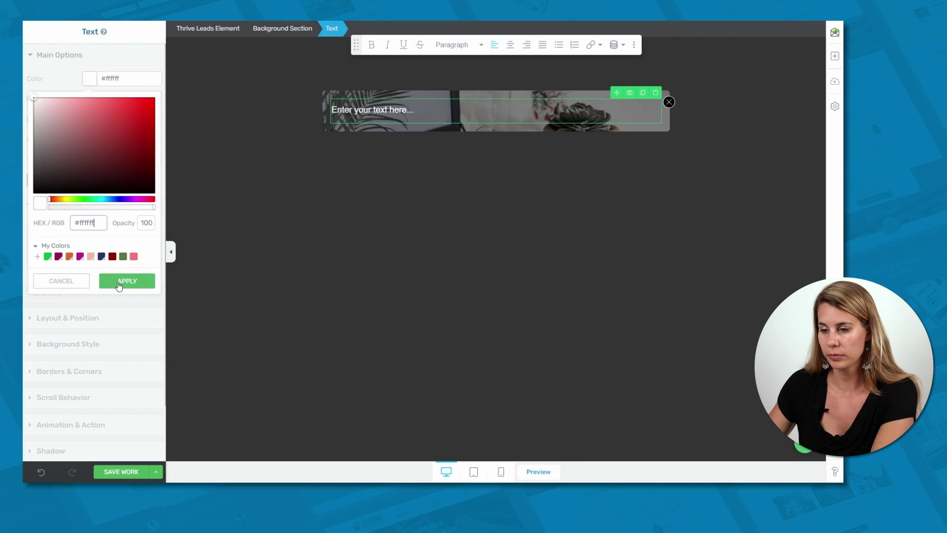
left_click(127, 280)
left_click_drag(46, 206, 55, 209)
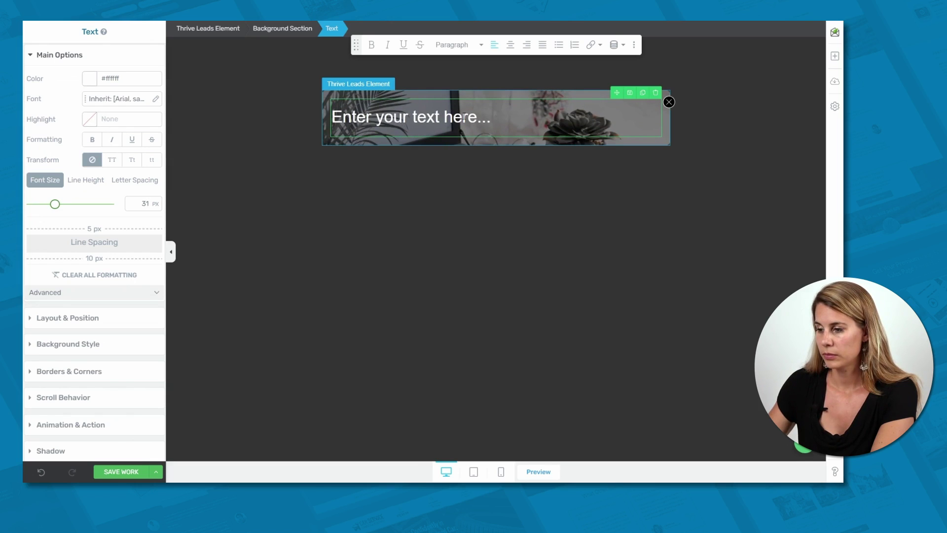
Step: Replace the placeholder with 'Do You Already Have an Online Business?' and centre it
left_click_drag(486, 117, 331, 119)
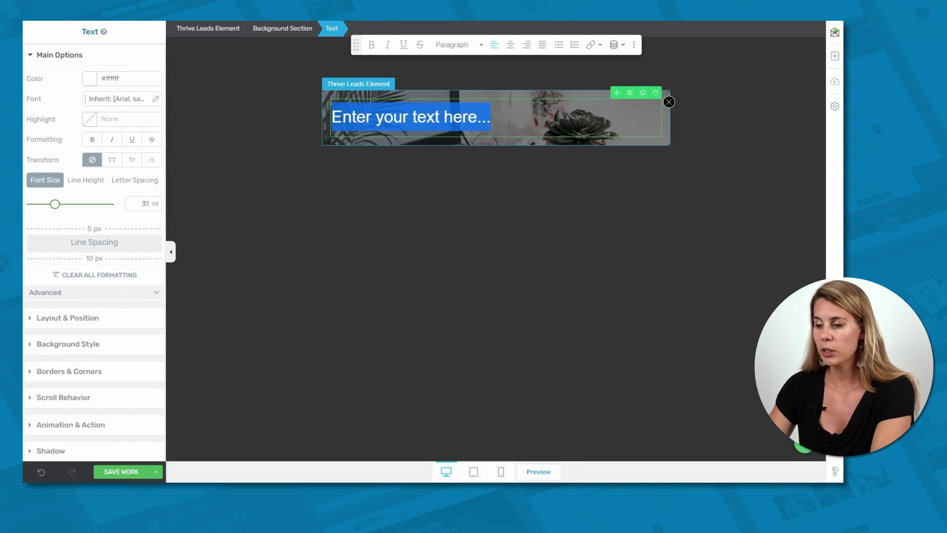
type("Do You Already Have an Online Business?")
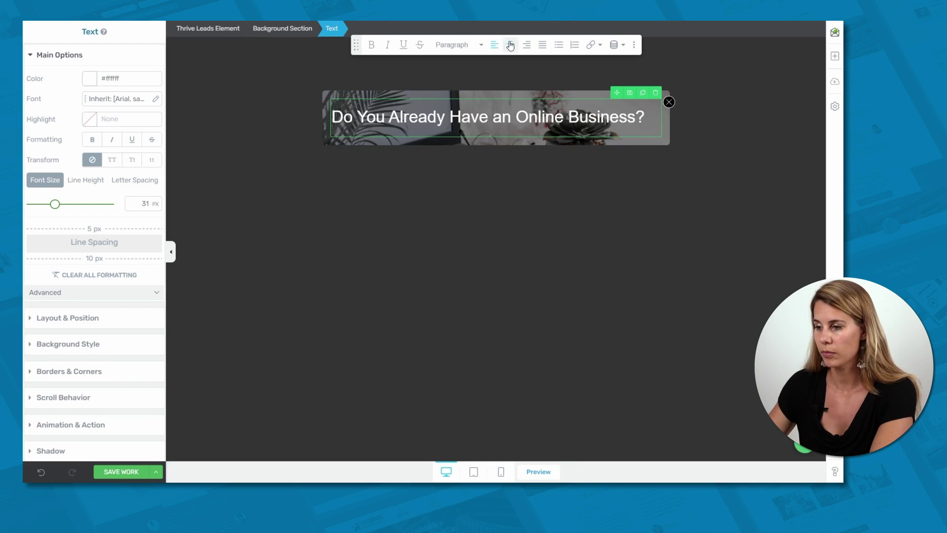
left_click(510, 44)
Step: Add a full-width button below the heading labelled 'Yes' in Apricot pink
left_click(835, 56)
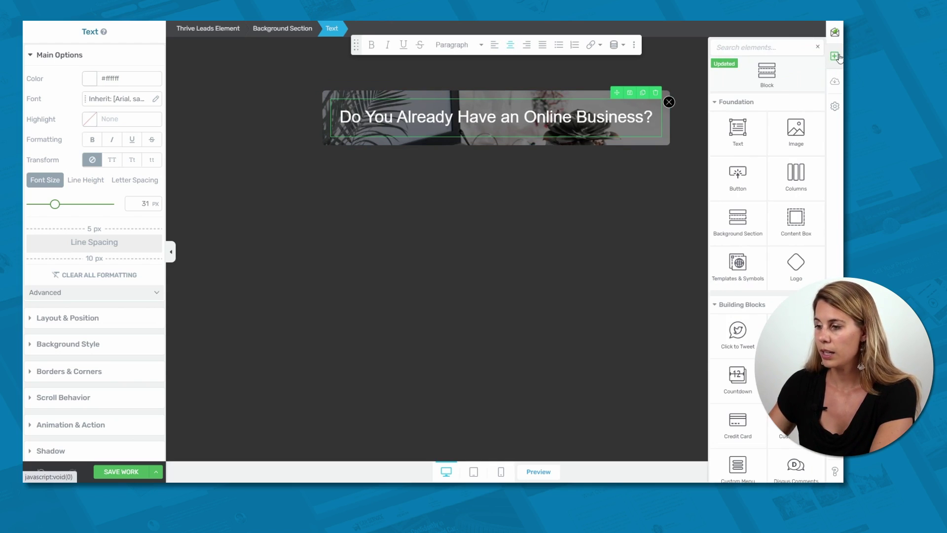
type("bu")
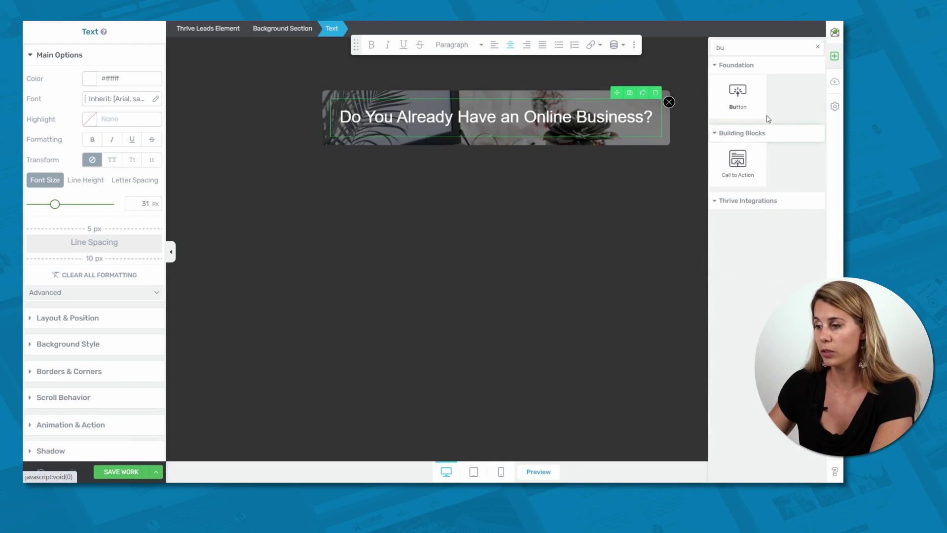
left_click_drag(737, 94, 516, 135)
left_click(141, 208)
left_click(475, 164)
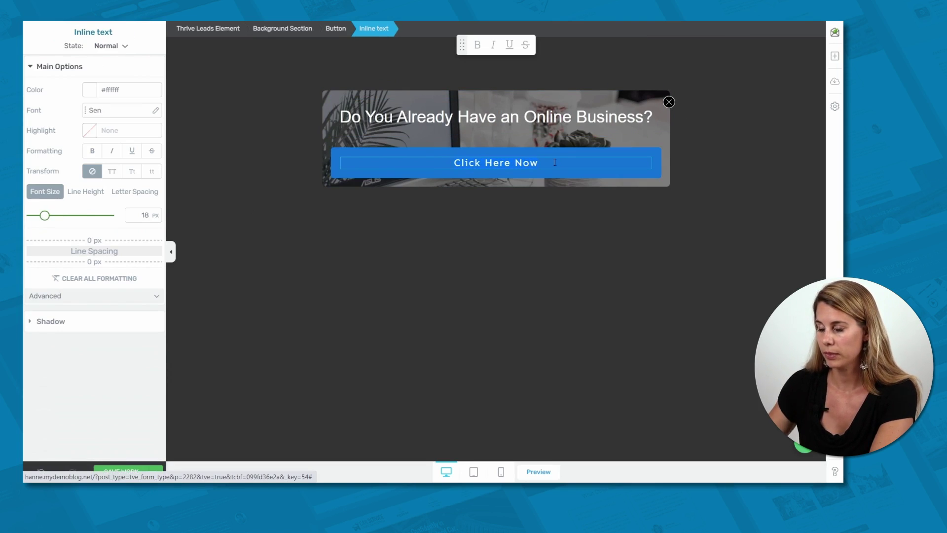
key("ctrl+a")
type("Yes")
left_click(153, 120)
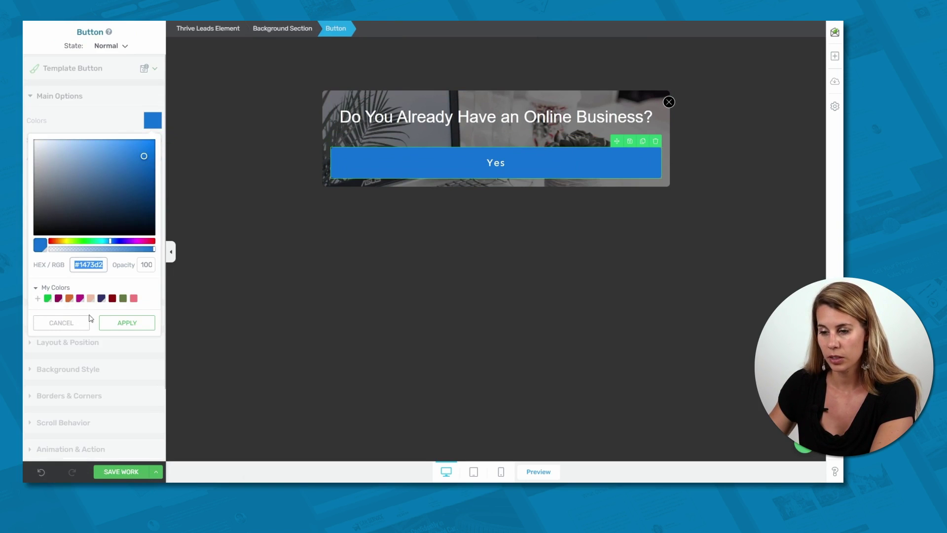
left_click(134, 299)
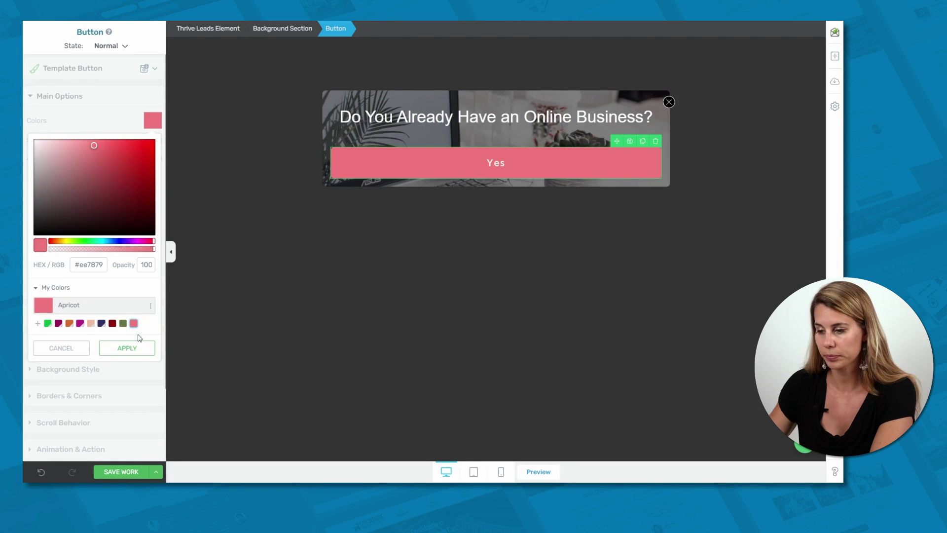
left_click(129, 348)
Step: Duplicate it into a 'No' button coloured Jazzberry Jam magenta
left_click(642, 141)
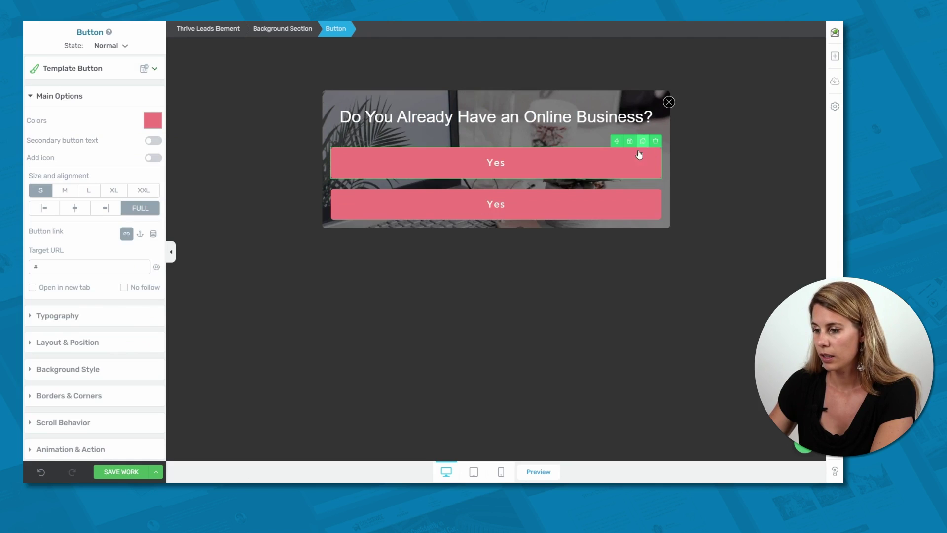
left_click(495, 204)
double_click(494, 203)
type("No")
left_click(483, 194)
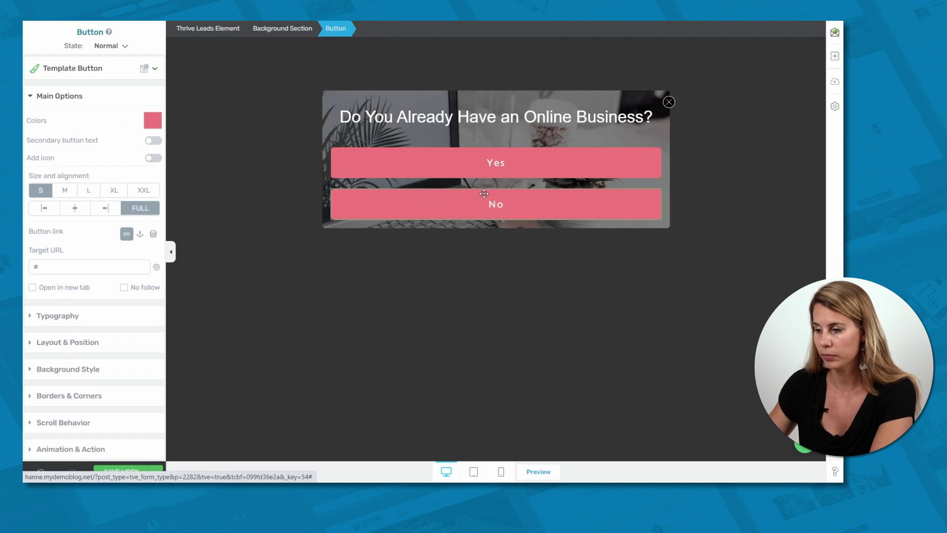
left_click(152, 120)
left_click(58, 324)
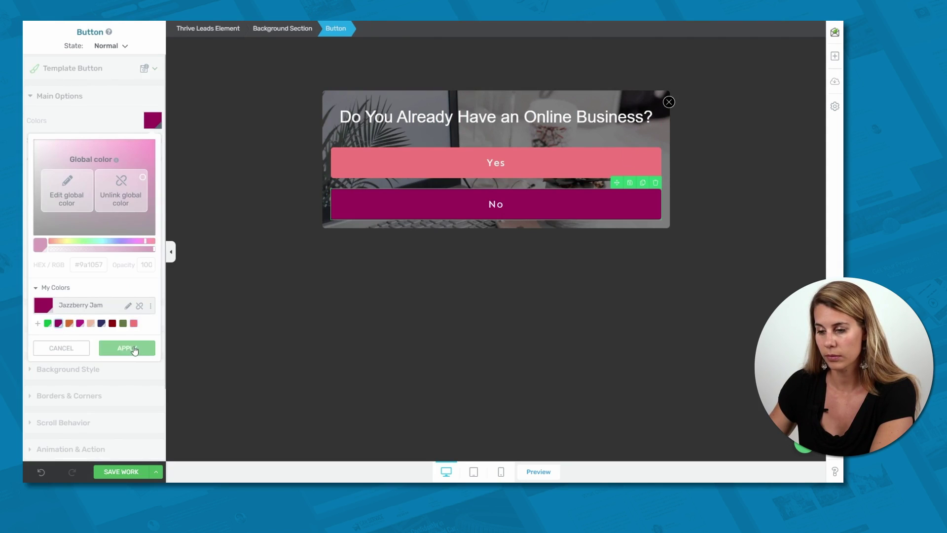
left_click(129, 348)
Step: Give the lightbox 50 px top and bottom padding
left_click(253, 154)
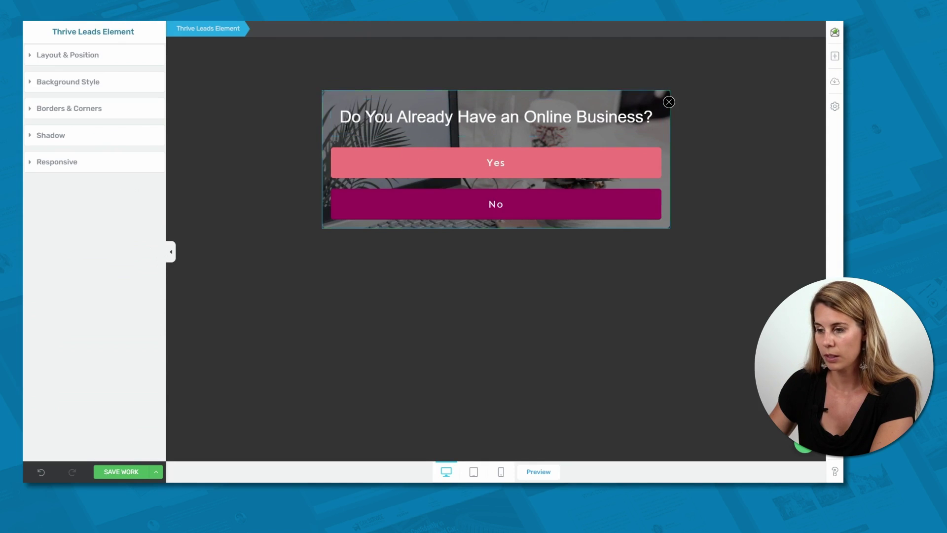
left_click(56, 113)
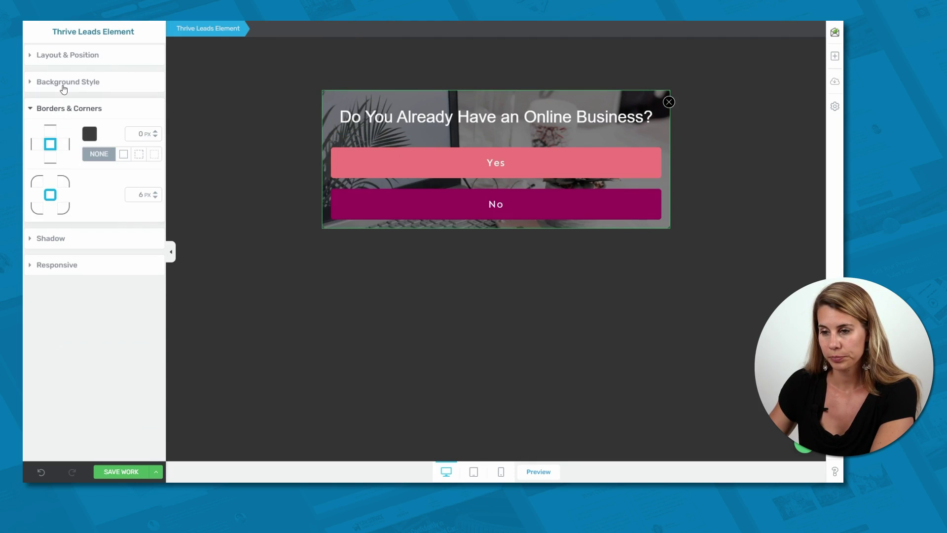
left_click(72, 54)
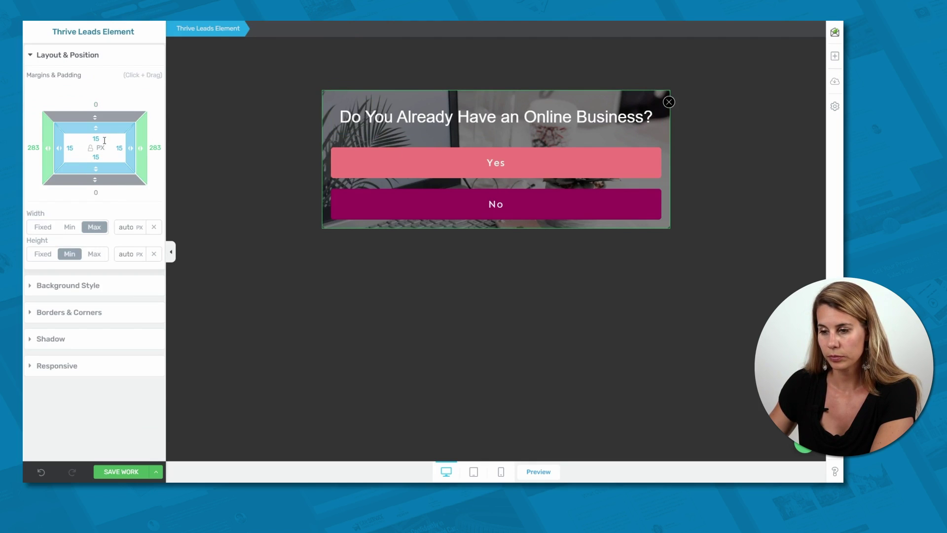
left_click(92, 121)
type("50")
left_click(96, 157)
type("50")
left_click(133, 472)
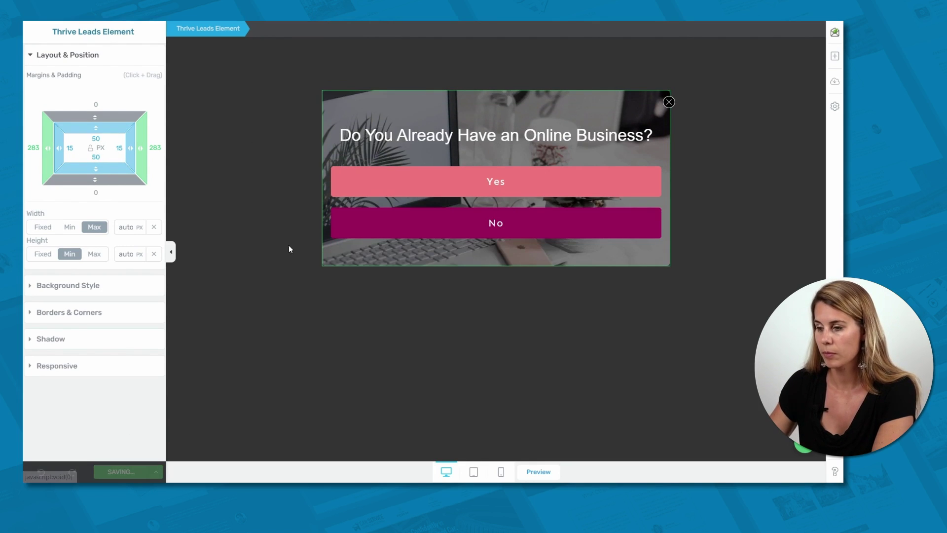
Step: Position the close icon at -18 px top and 3 px right
left_click(668, 101)
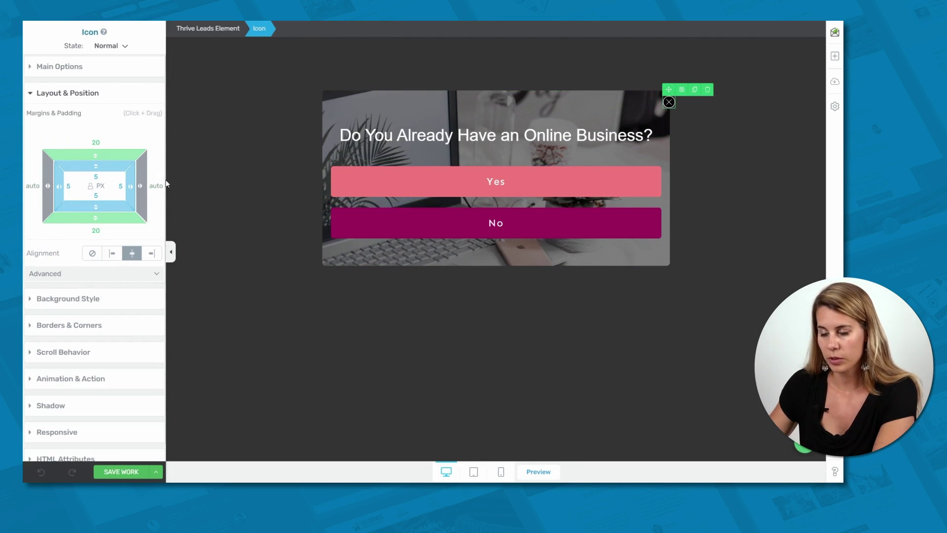
left_click(125, 275)
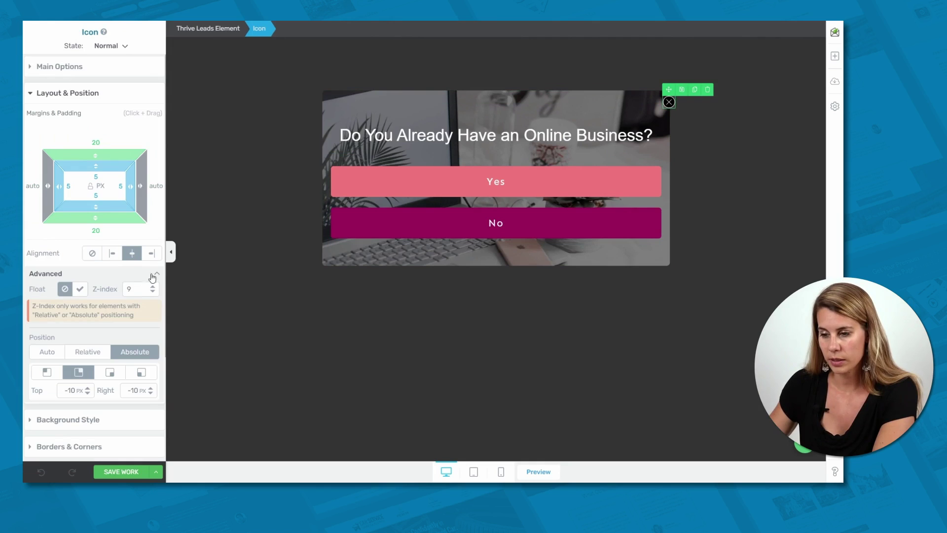
left_click(74, 389)
left_click_drag(87, 392, 88, 396)
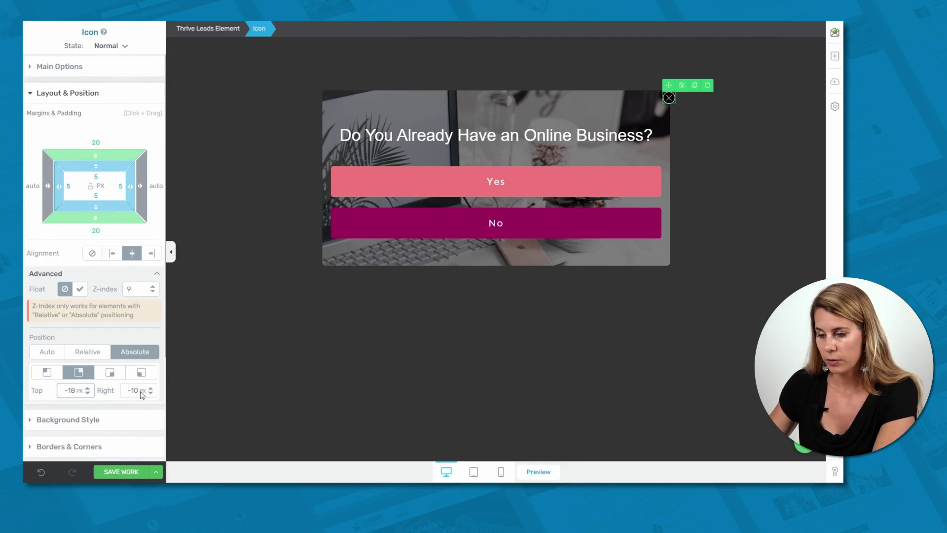
left_click_drag(150, 395, 150, 388)
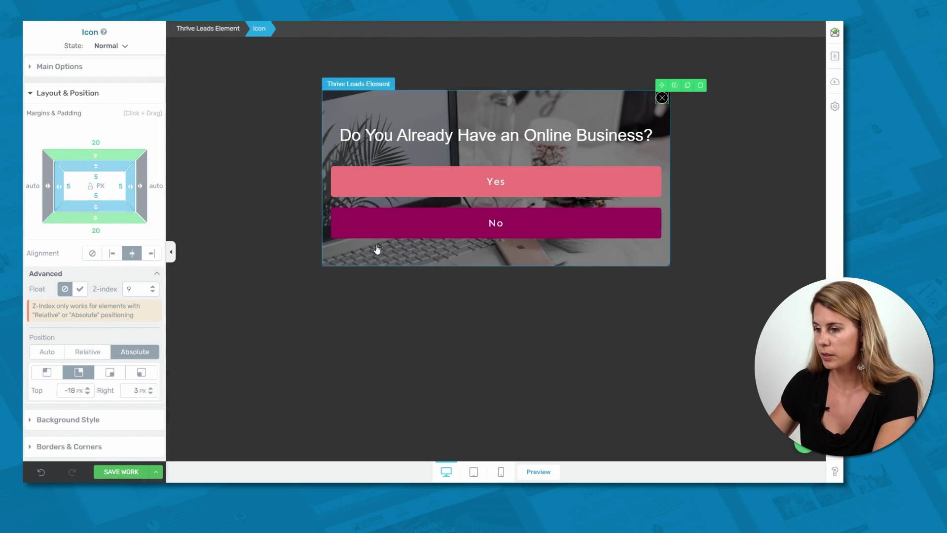
left_click(733, 129)
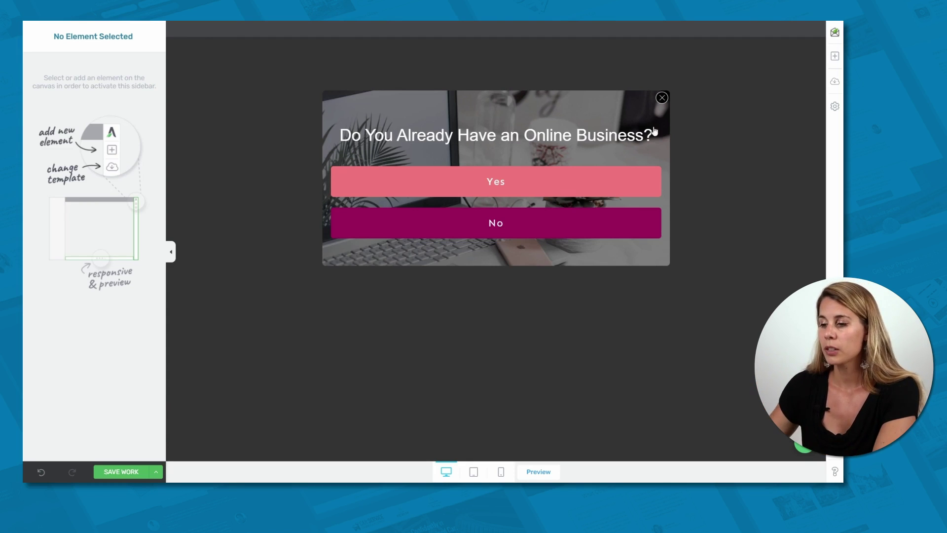
Step: Set the No button's click action to Close form and delete its Link action
left_click(380, 167)
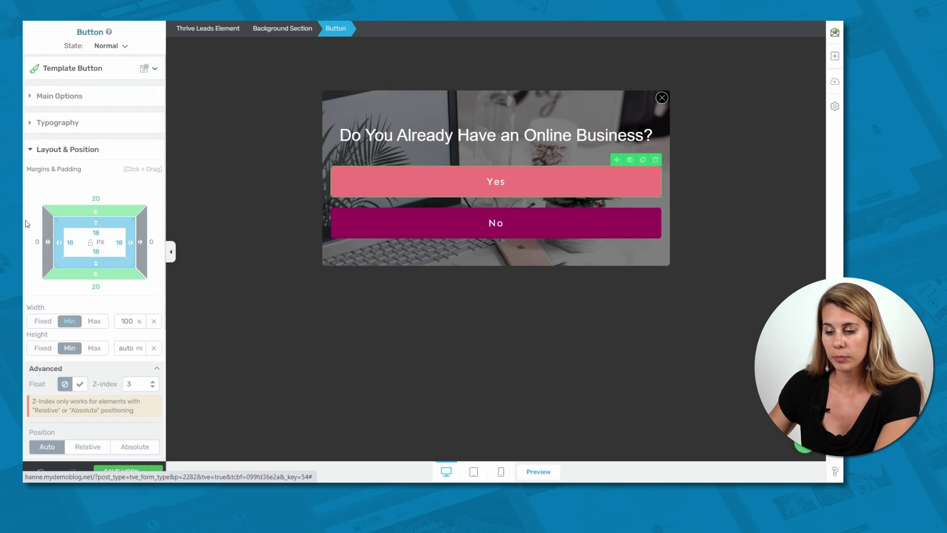
scroll(55, 237, "down", 4)
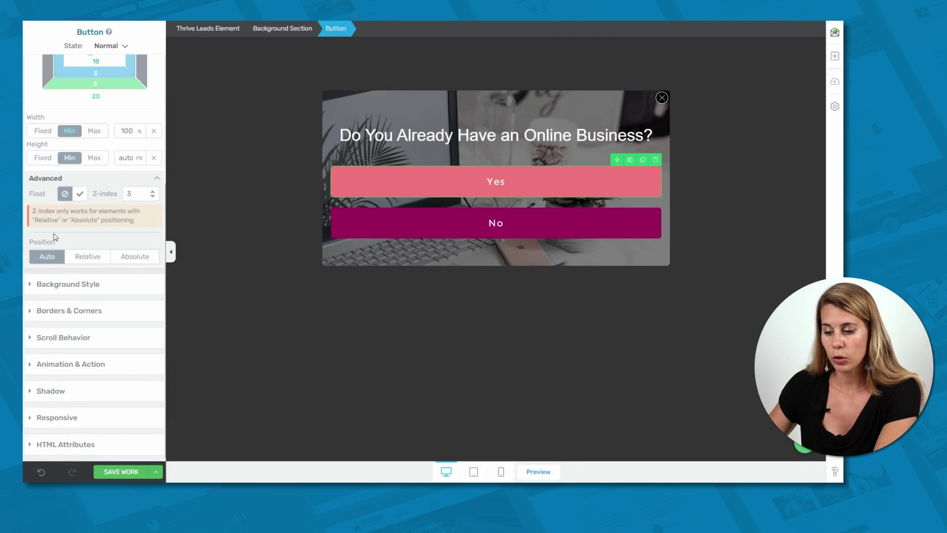
left_click(77, 363)
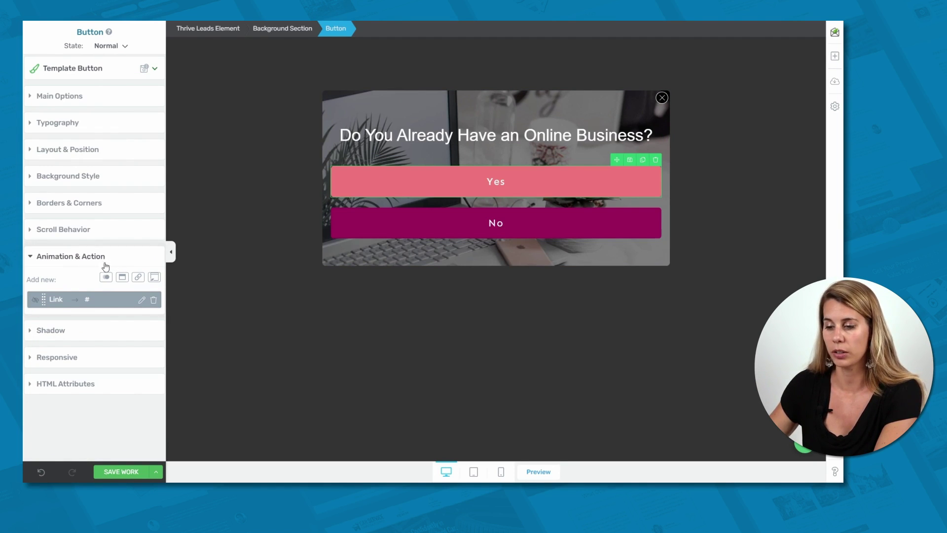
left_click(426, 215)
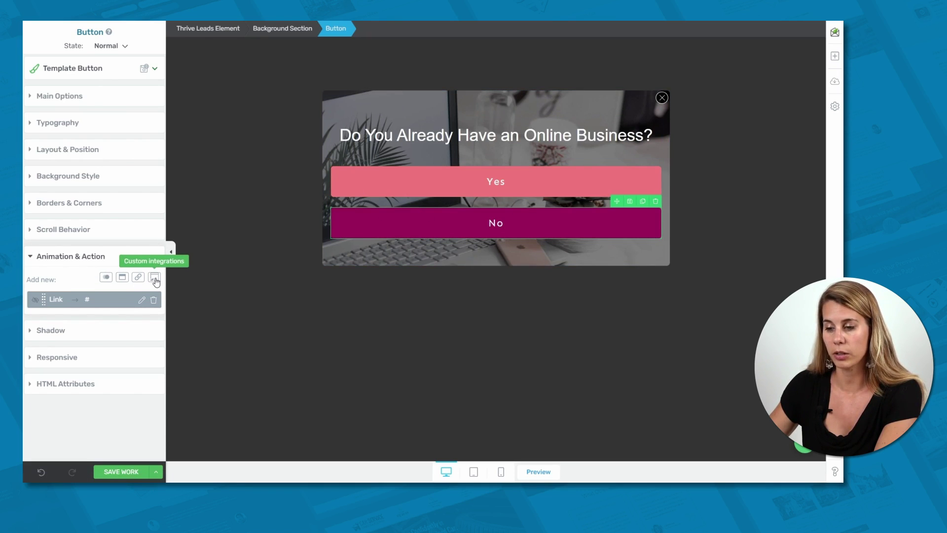
left_click(155, 279)
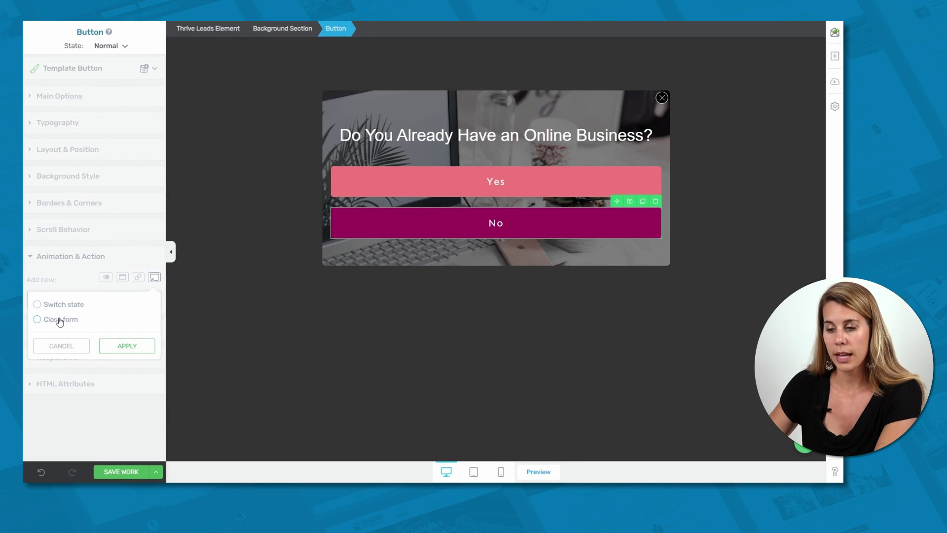
left_click(123, 347)
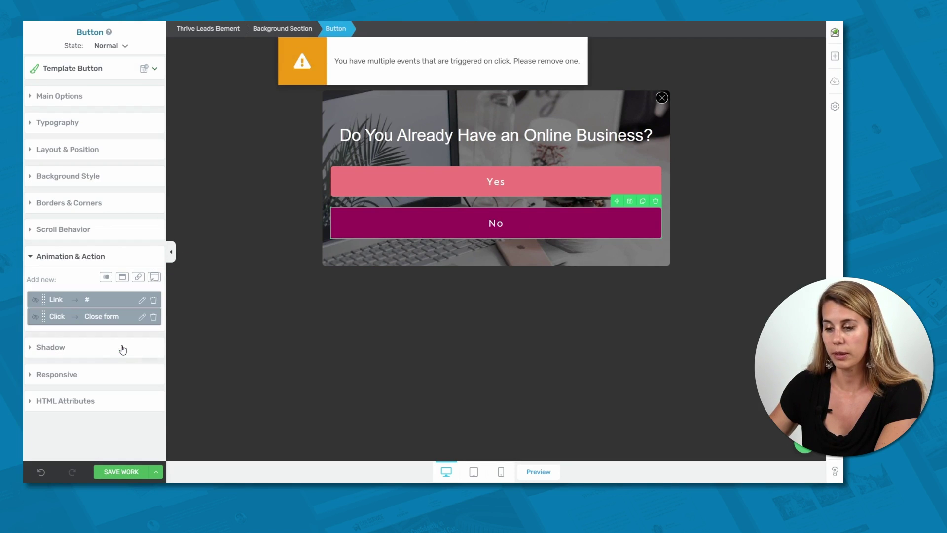
left_click(153, 301)
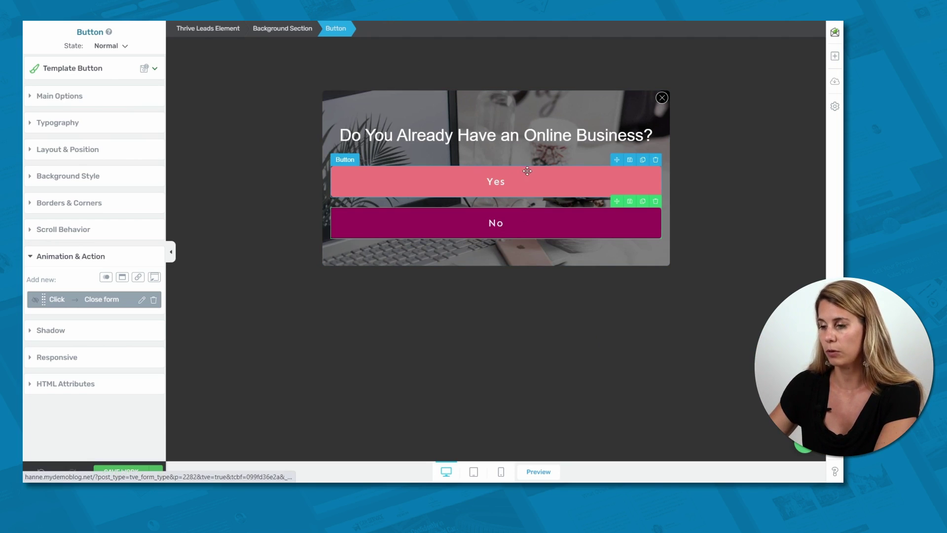
Step: Open the lightbox states list and bring up the Add New State choices
left_click(805, 445)
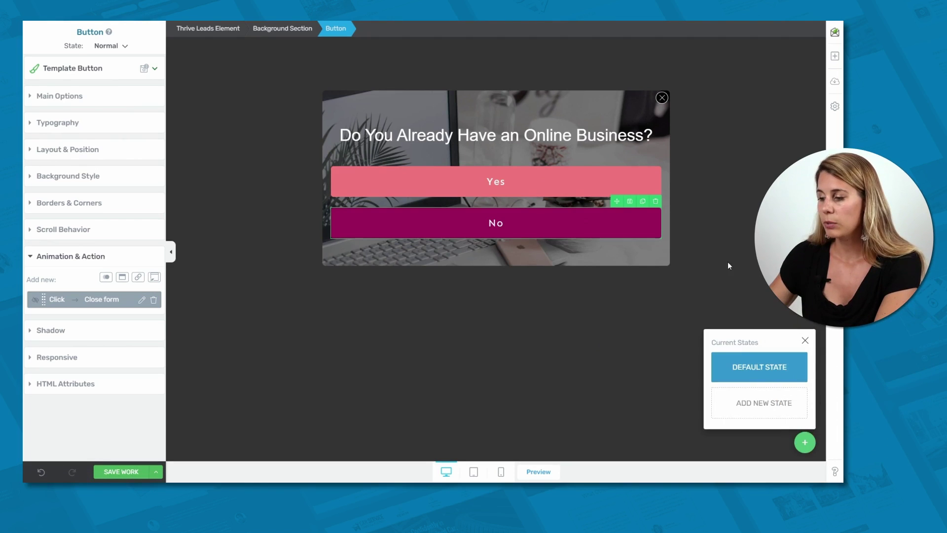
left_click(805, 444)
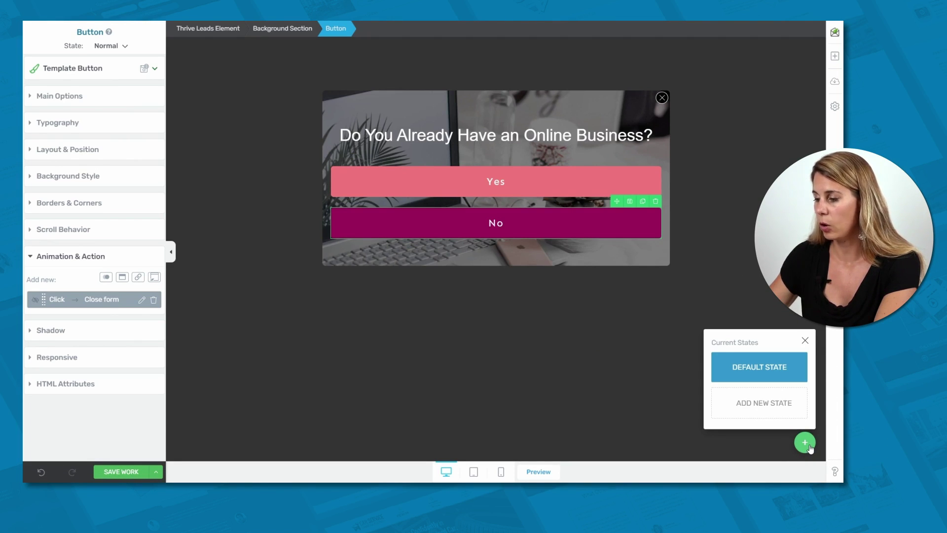
left_click(791, 408)
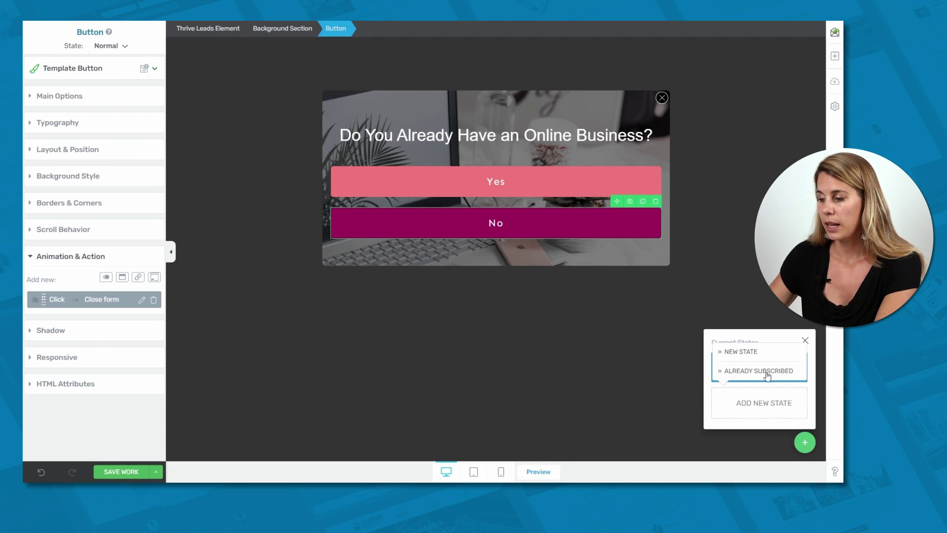
Step: Create State 1 as a New State and delete its Yes and No buttons
left_click(748, 353)
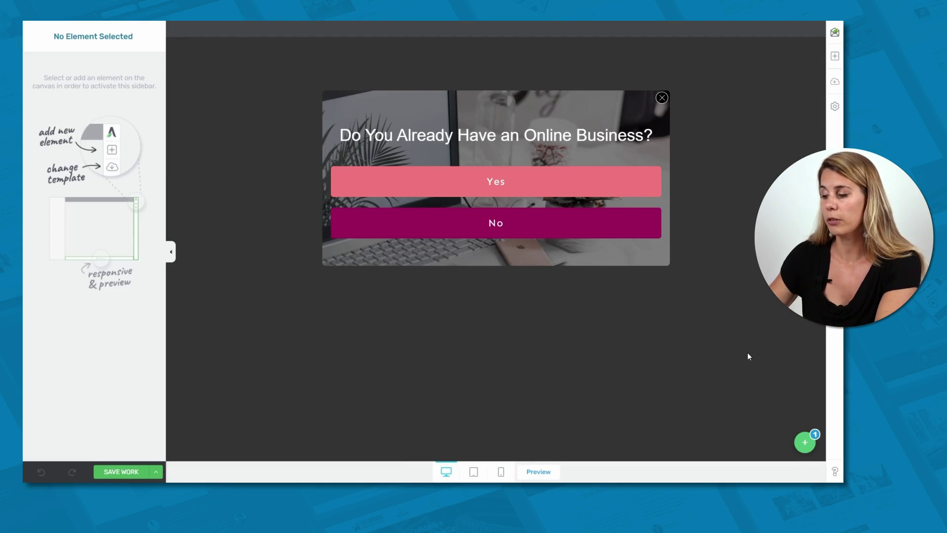
left_click(804, 443)
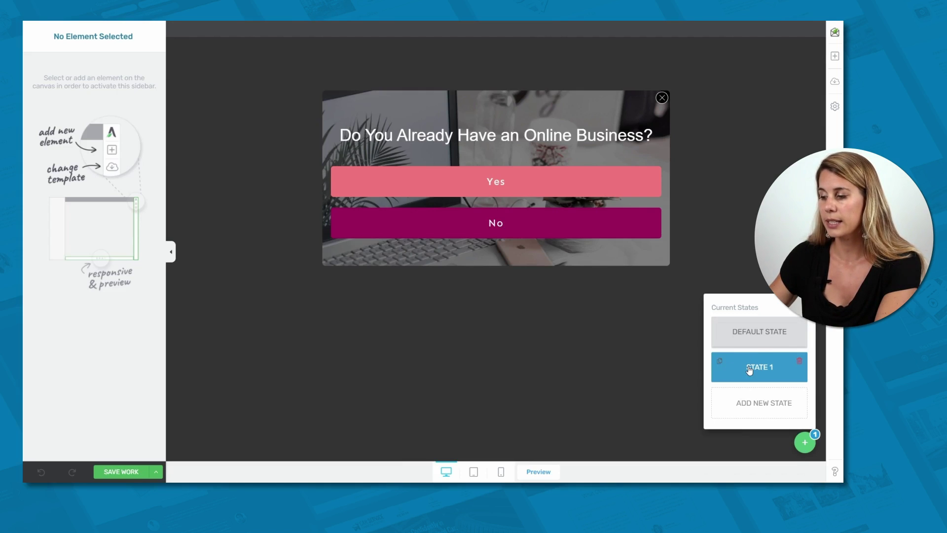
left_click(675, 339)
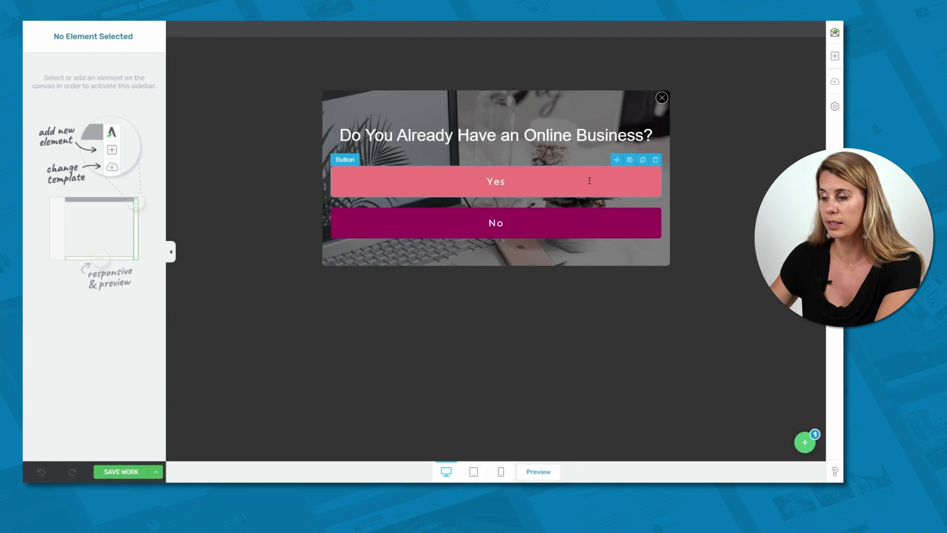
left_click(656, 159)
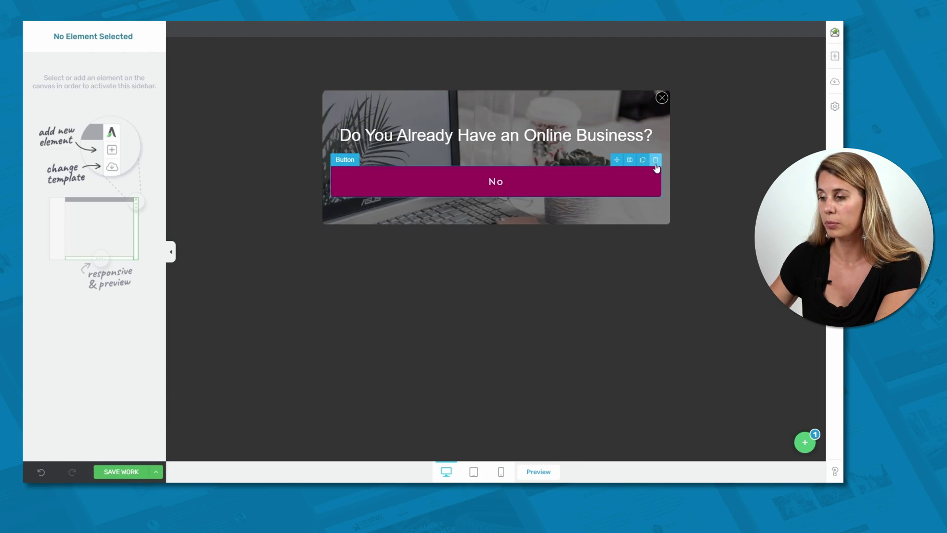
left_click(656, 159)
Step: Drop a Lead Generation element under the headline using the Opt-in Form 01 template
left_click(835, 57)
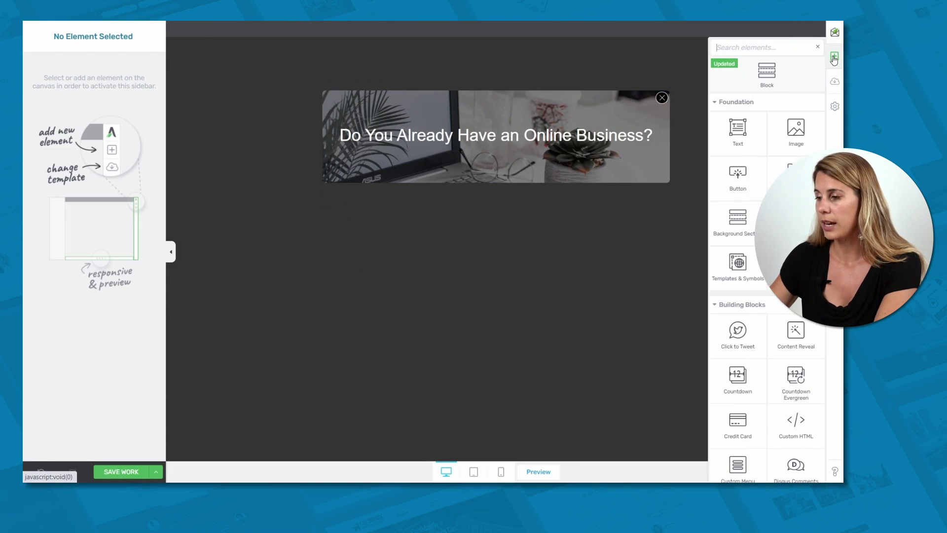
type("fo")
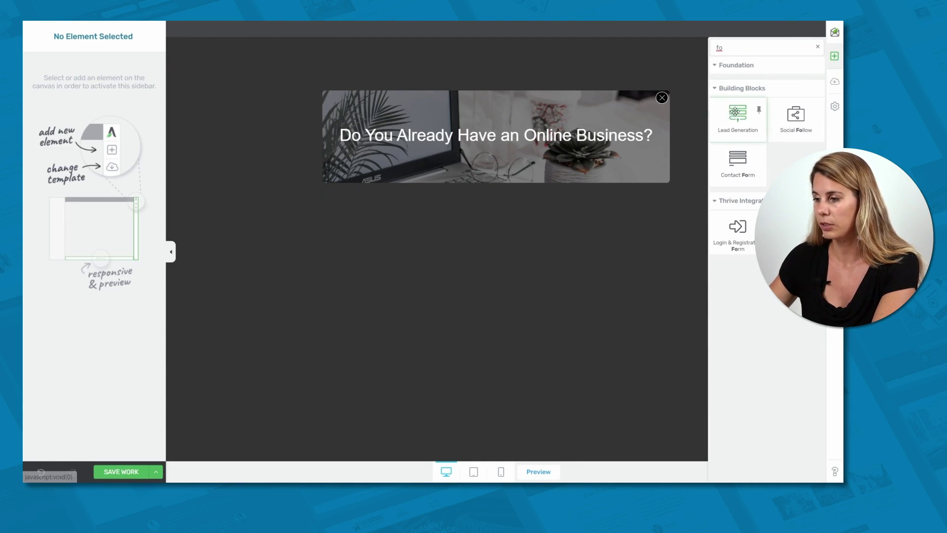
left_click_drag(738, 116, 488, 154)
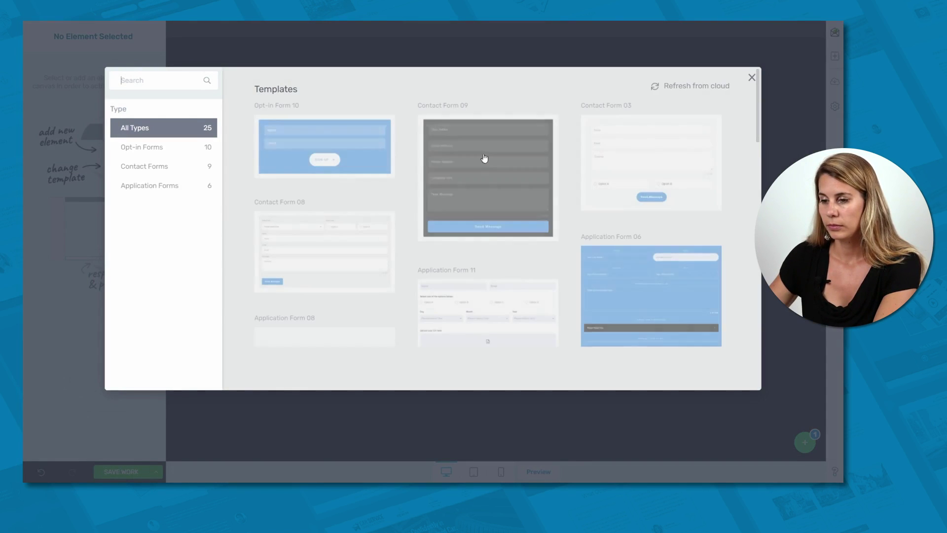
left_click(160, 148)
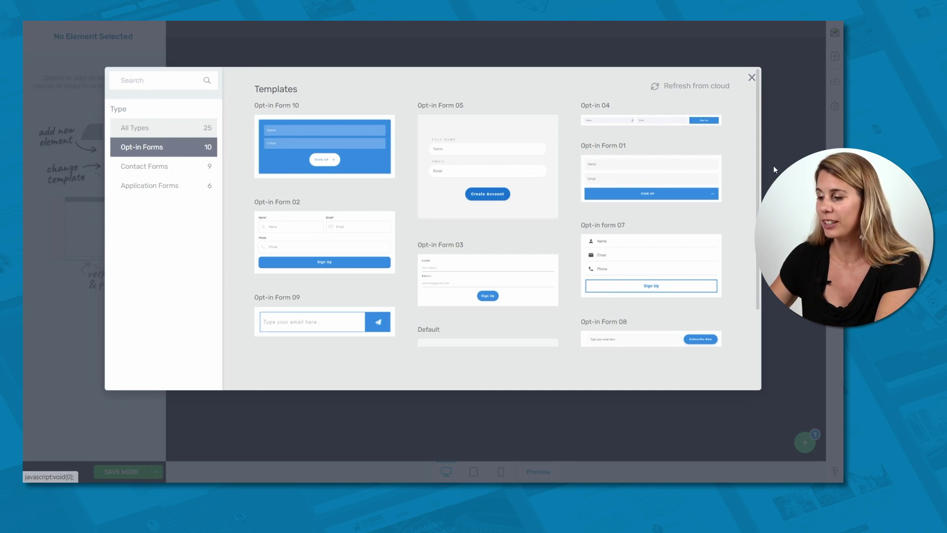
left_click(655, 178)
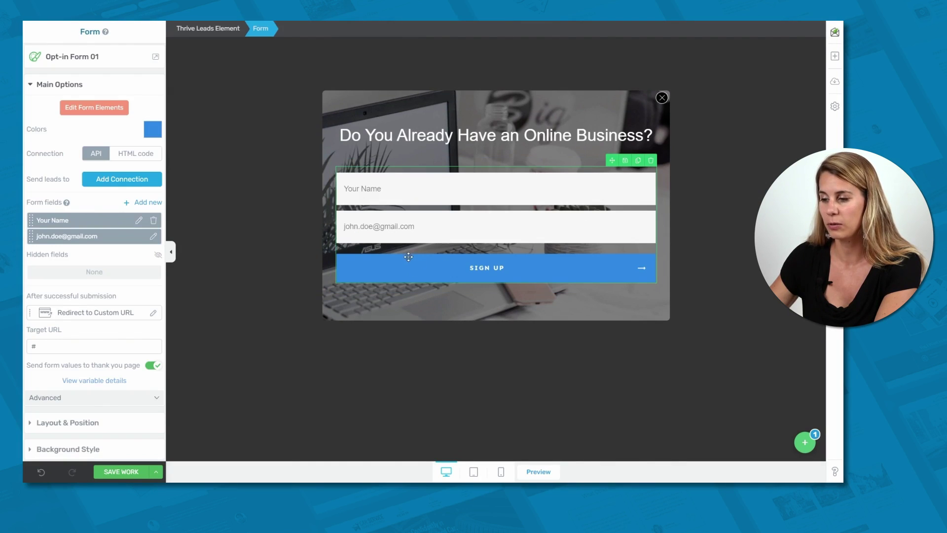
Step: Apply the Jazzberry Jam magenta colour to the opt-in form
left_click(152, 130)
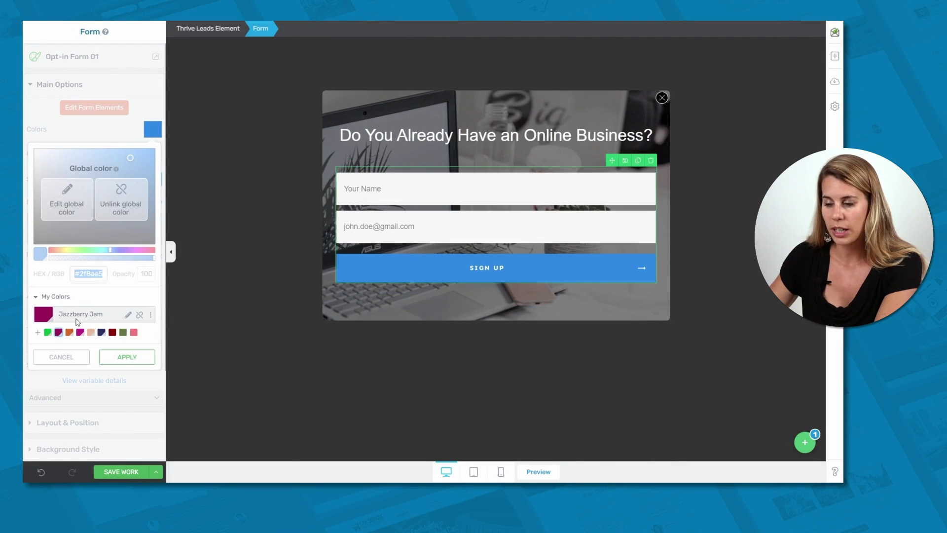
left_click(59, 332)
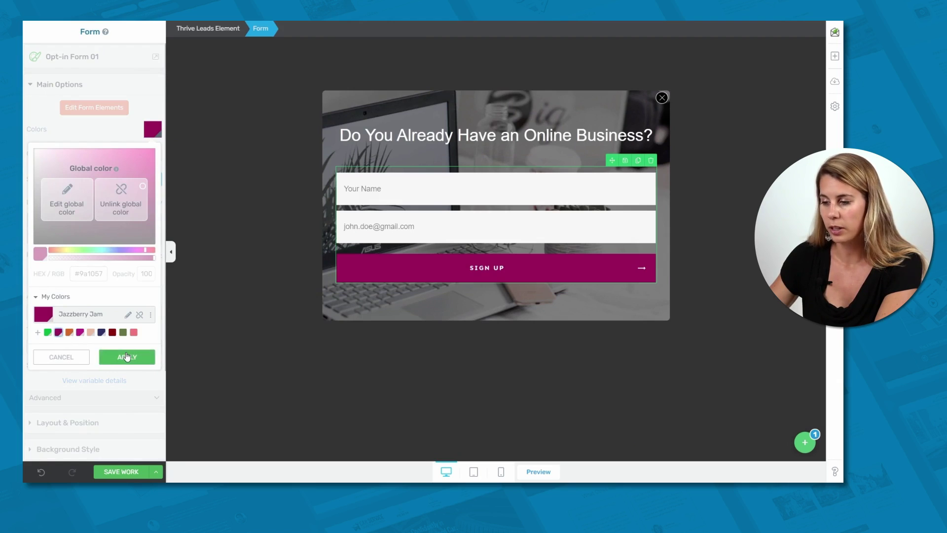
left_click(120, 357)
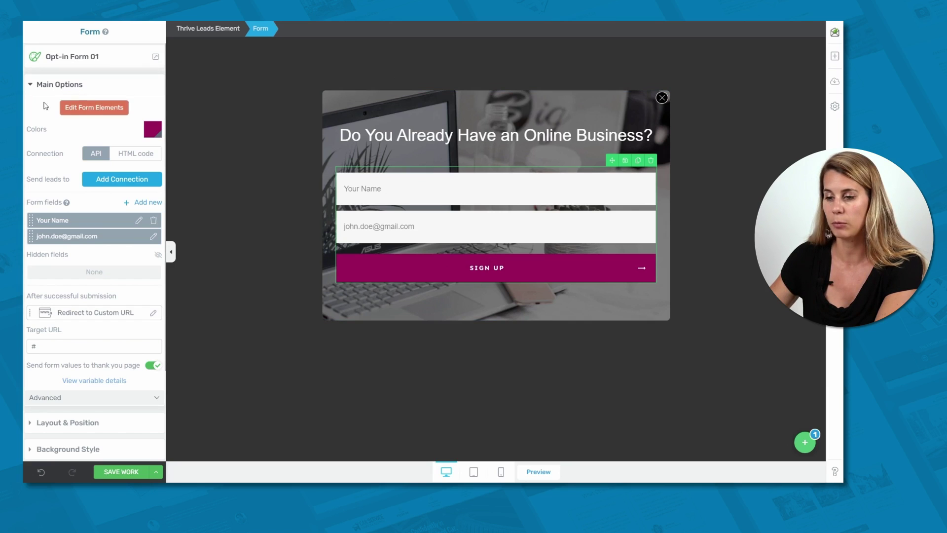
Step: Replace the SIGN UP button label with 'Yes send me the free guide'
left_click(82, 111)
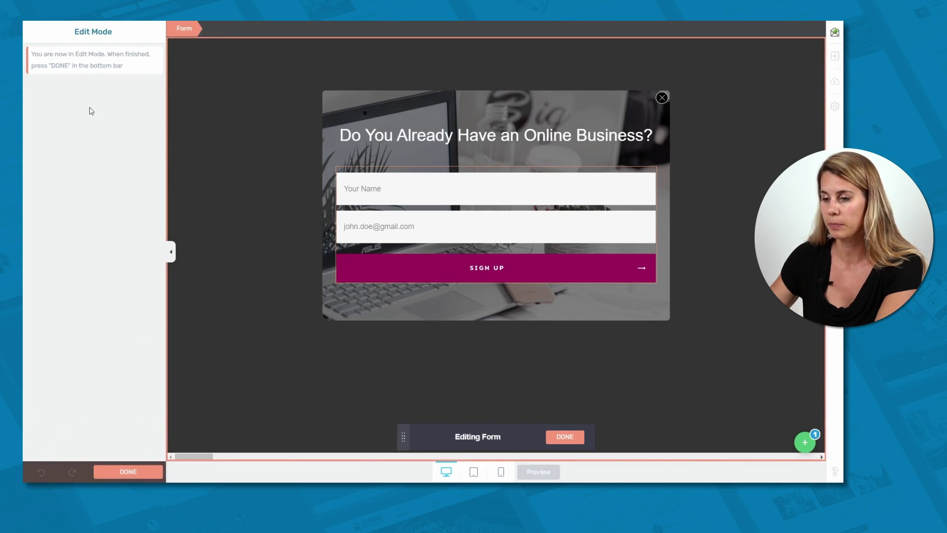
left_click(480, 268)
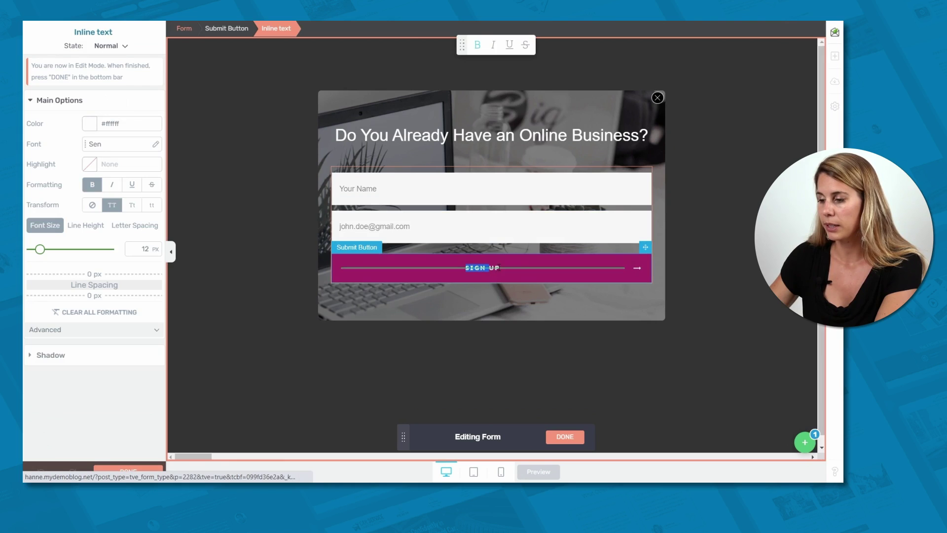
left_click_drag(504, 268, 449, 269)
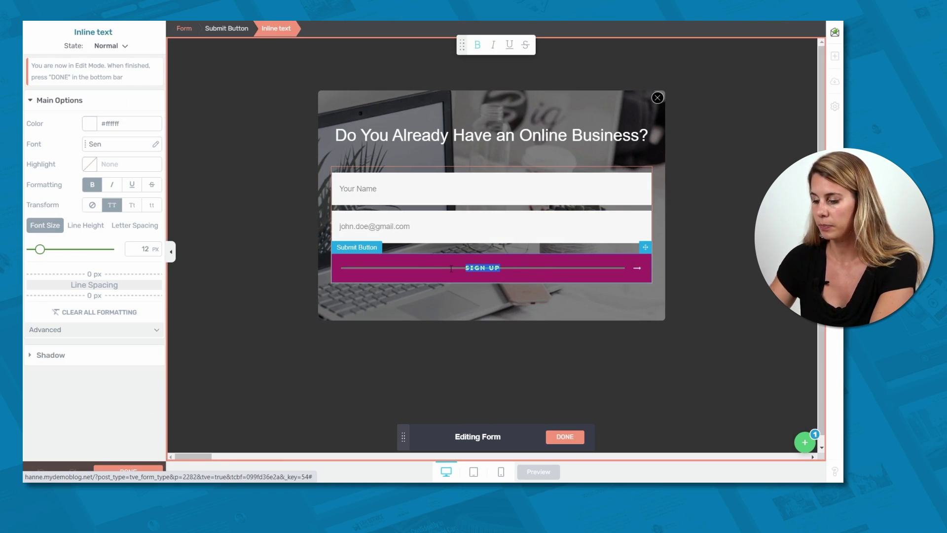
type("YES SEND ME THE FREE GUIDE")
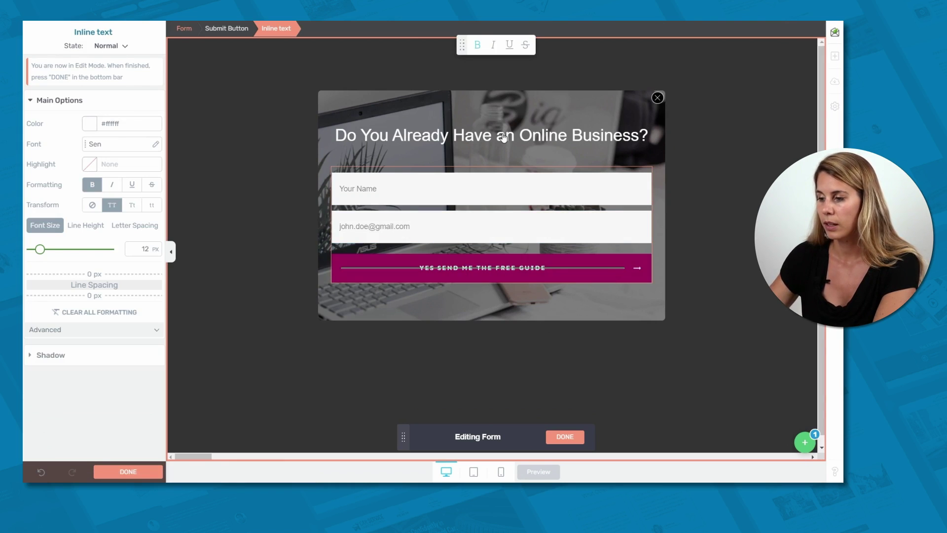
Step: Change the headline text to 'Scaling Secrets'
left_click(567, 439)
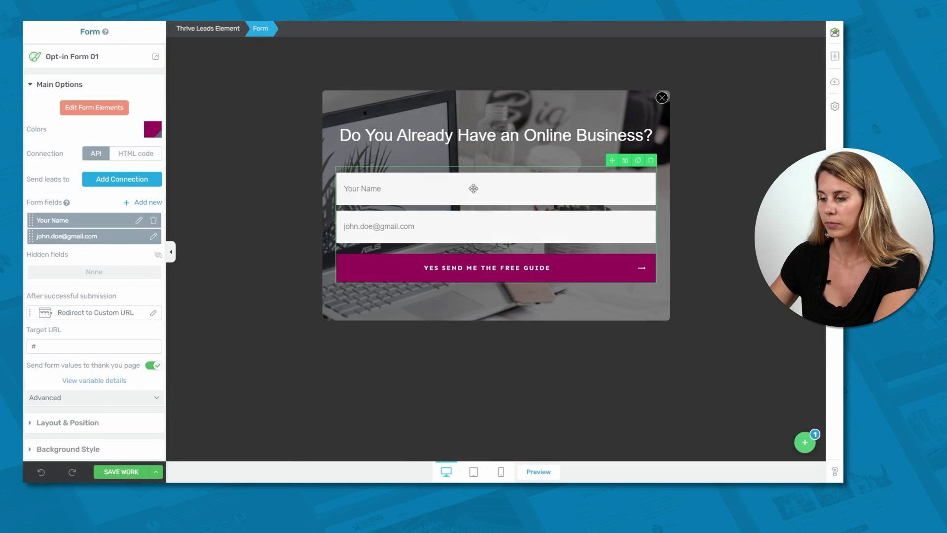
left_click(453, 136)
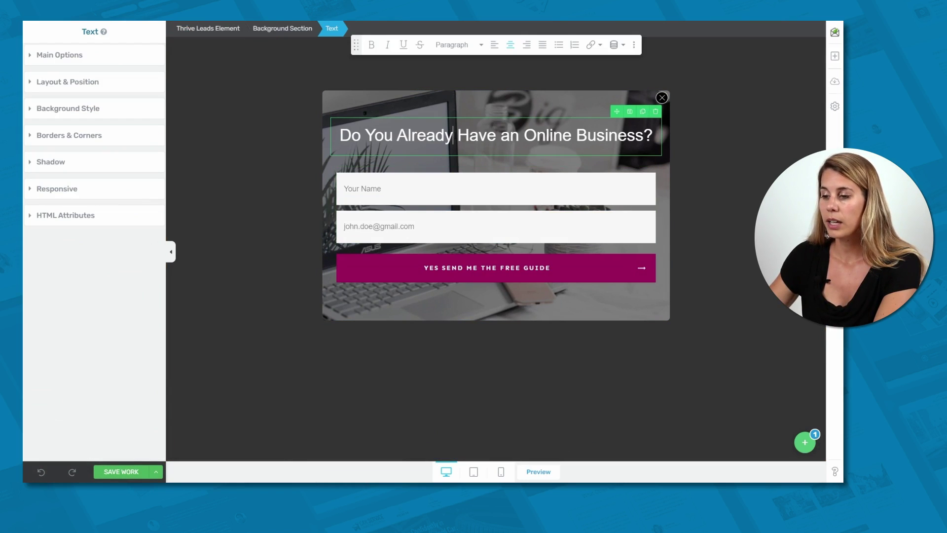
left_click_drag(339, 135, 650, 134)
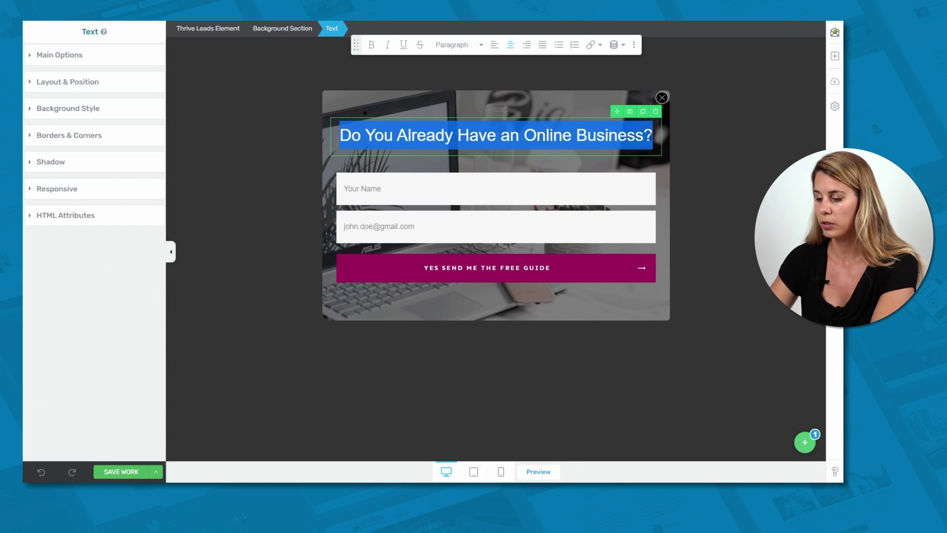
type("Sva")
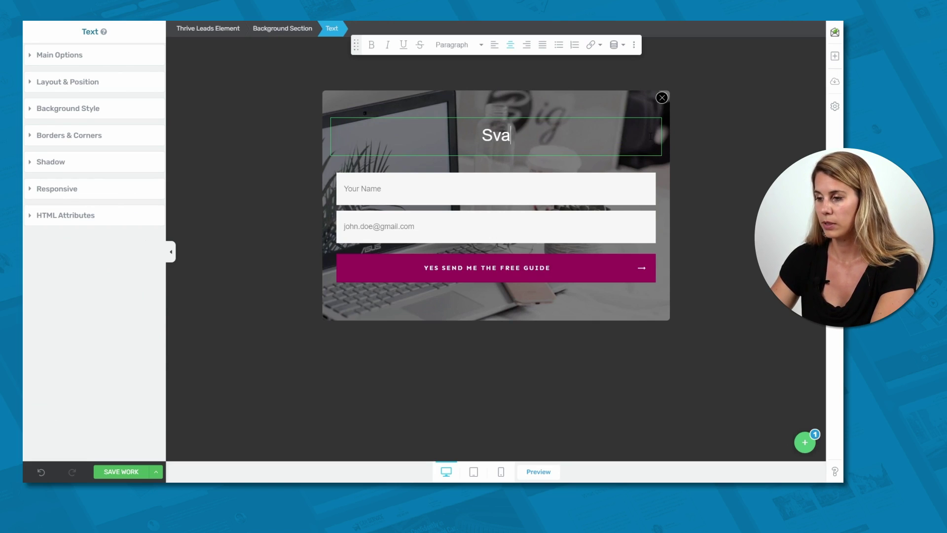
key("BackSpace")
key("BackSpace")
type("caling ")
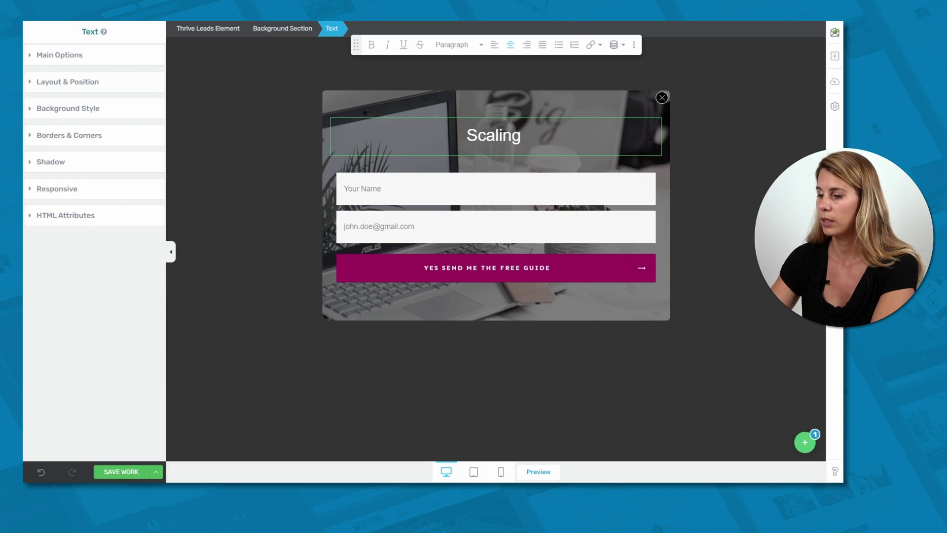
type("Secrets")
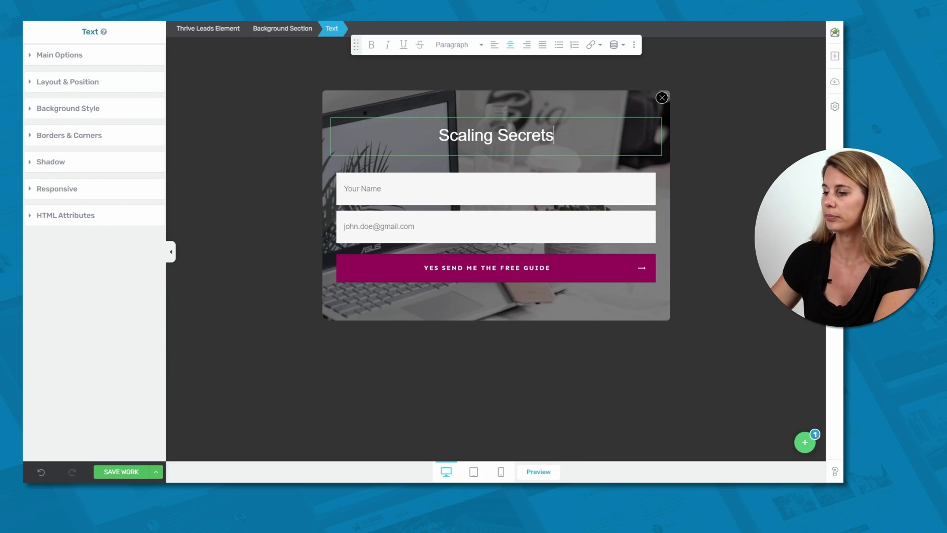
Step: Add a new text block above the heading and set its colour to #ffffff
left_click(835, 56)
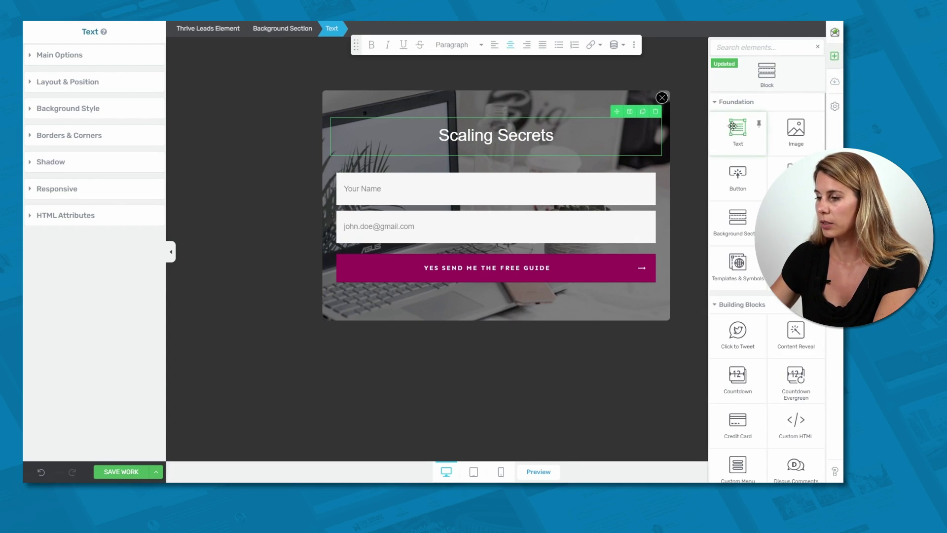
left_click_drag(733, 126, 503, 120)
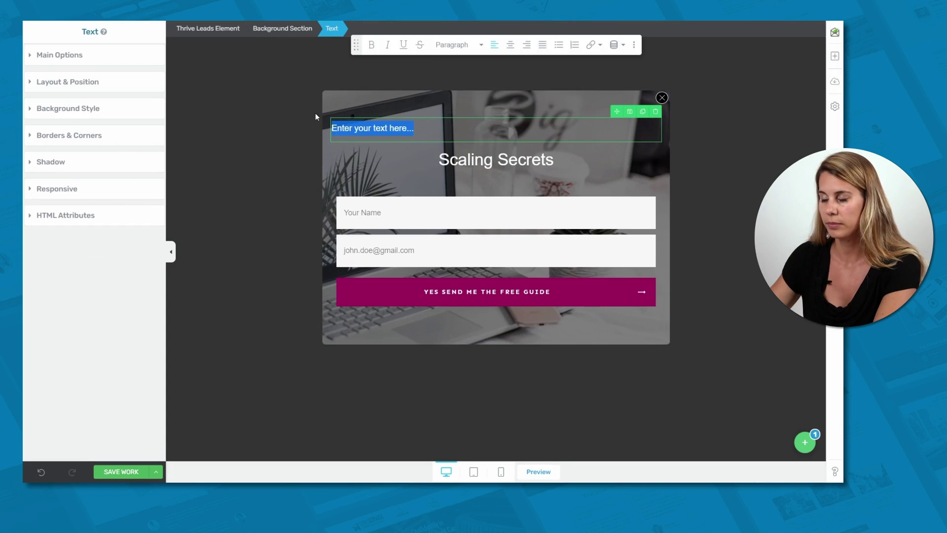
left_click(60, 54)
left_click(89, 78)
triple_click(88, 222)
type("ffffff")
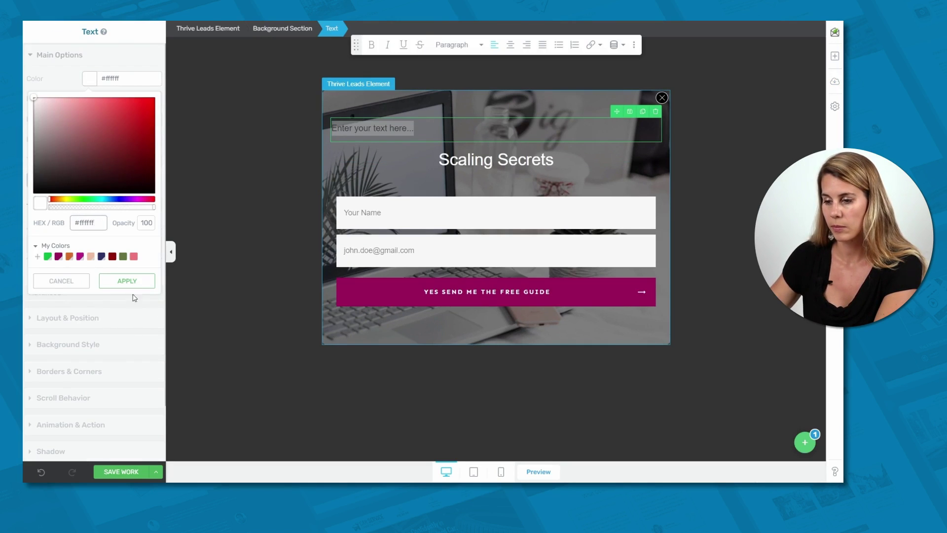
left_click(127, 281)
Step: Make the new text uppercase with 8 px letter spacing, reading a centred 'FREE GUIDE'
left_click(112, 160)
left_click(135, 180)
left_click_drag(29, 203, 37, 203)
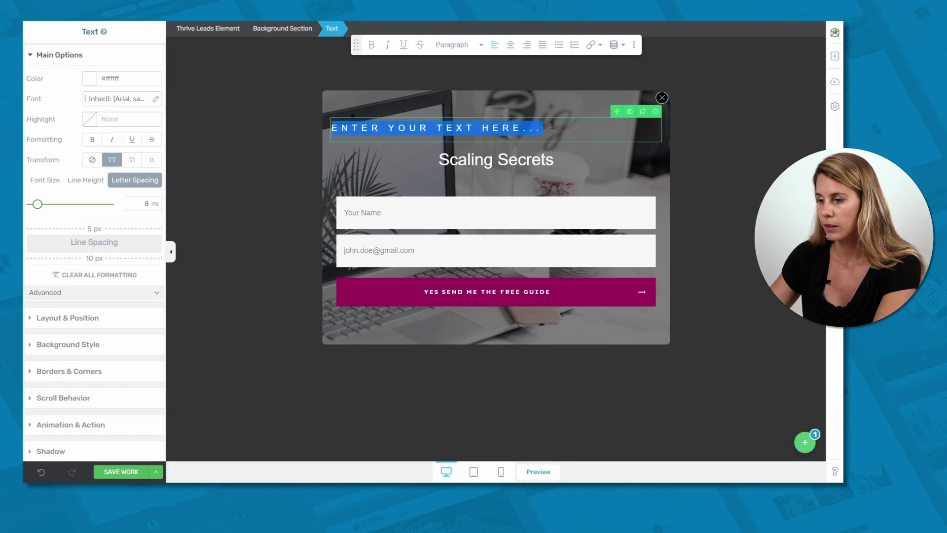
left_click_drag(552, 125, 288, 129)
type("FR")
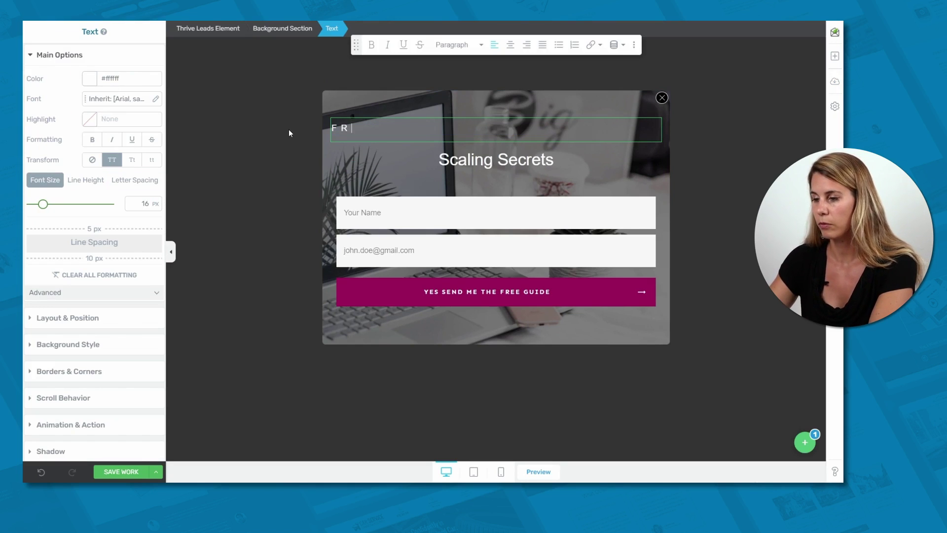
type("EE GUIDE")
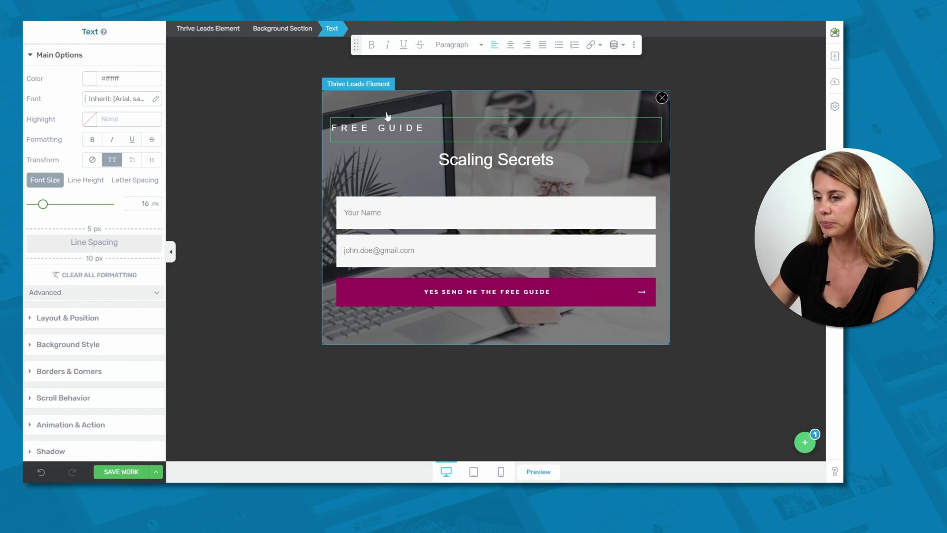
left_click(510, 44)
Step: Add a white, centred text block beneath the Scaling Secrets heading
left_click(450, 101)
left_click(708, 189)
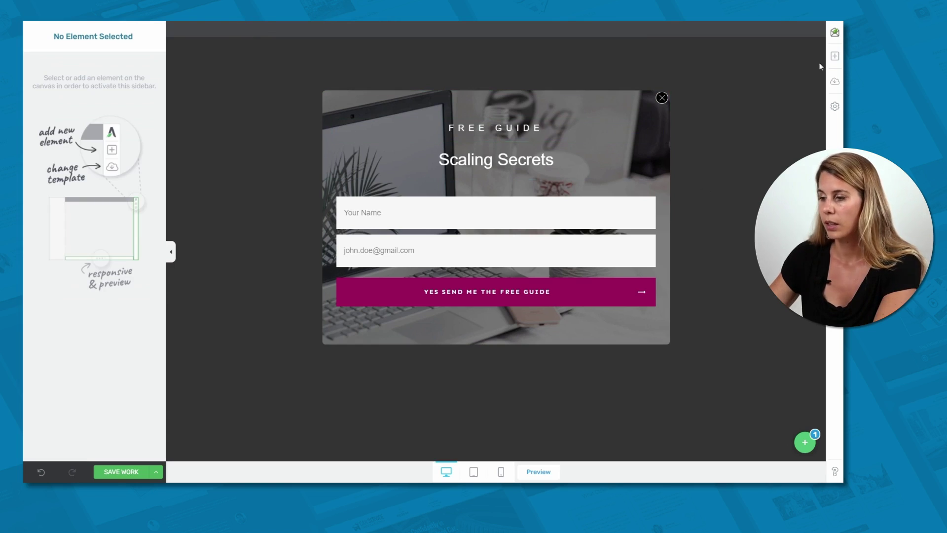
left_click(834, 56)
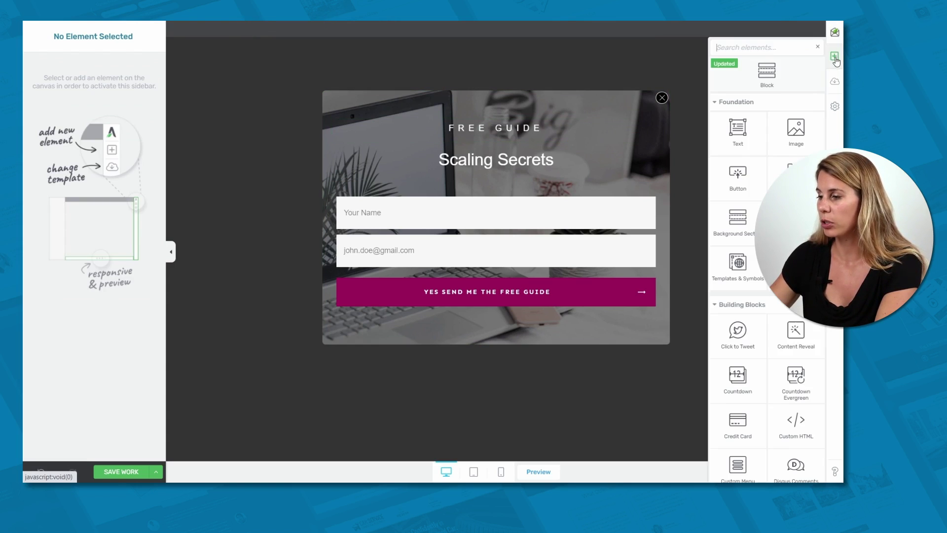
left_click_drag(738, 129, 525, 177)
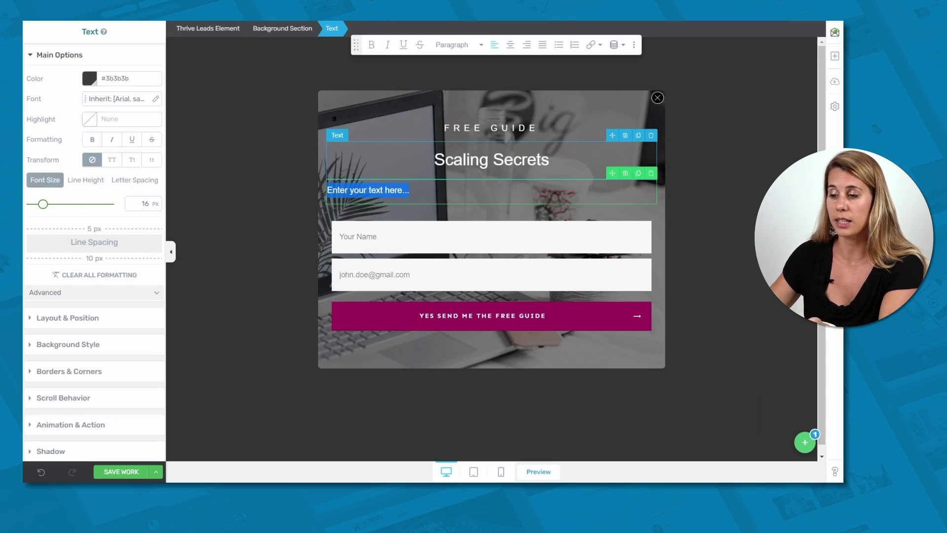
left_click(89, 78)
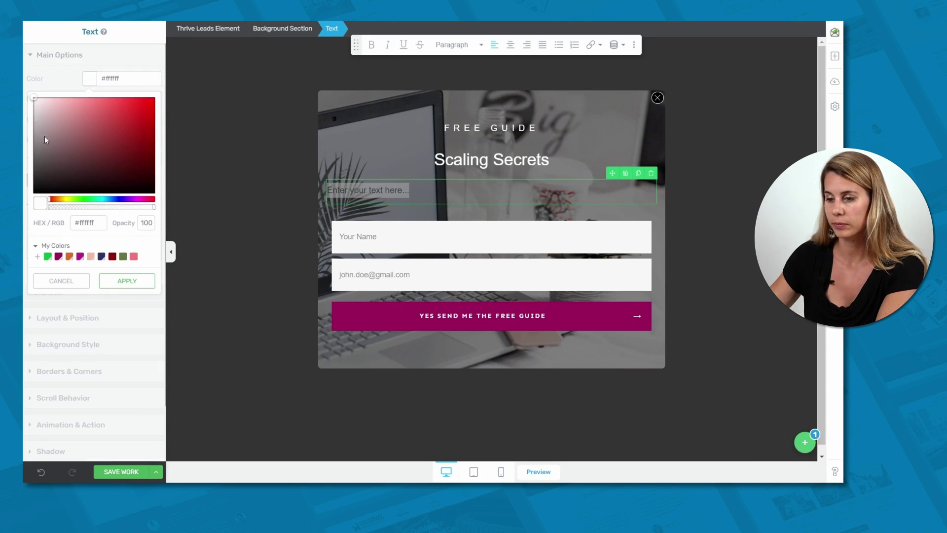
left_click(126, 281)
left_click(730, 174)
left_click(491, 190)
left_click(702, 186)
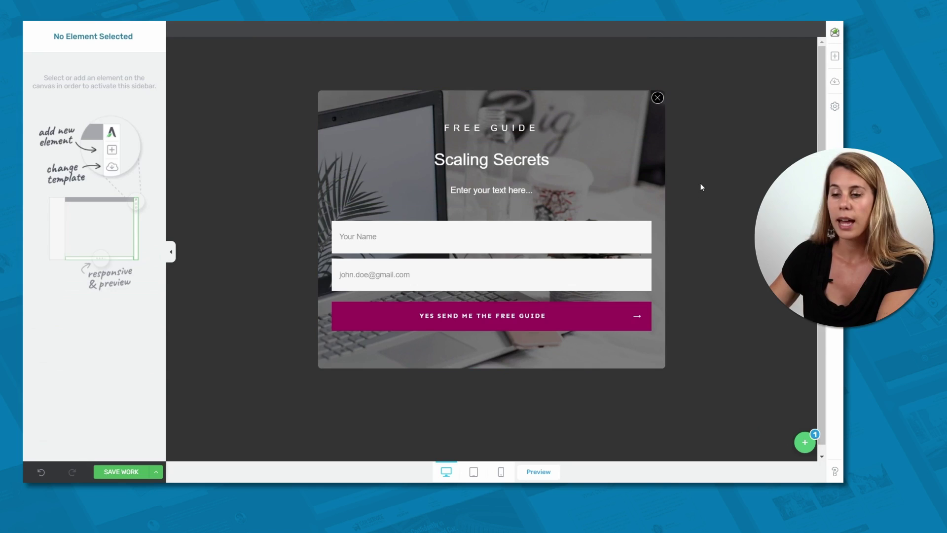
Step: Select the opt-in form and view the available email services to connect
left_click(416, 251)
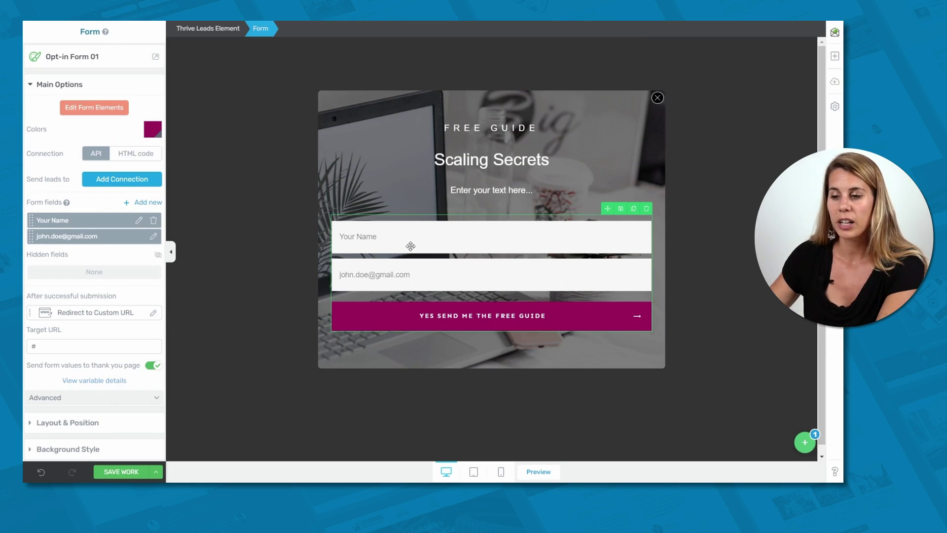
left_click(108, 183)
left_click(95, 215)
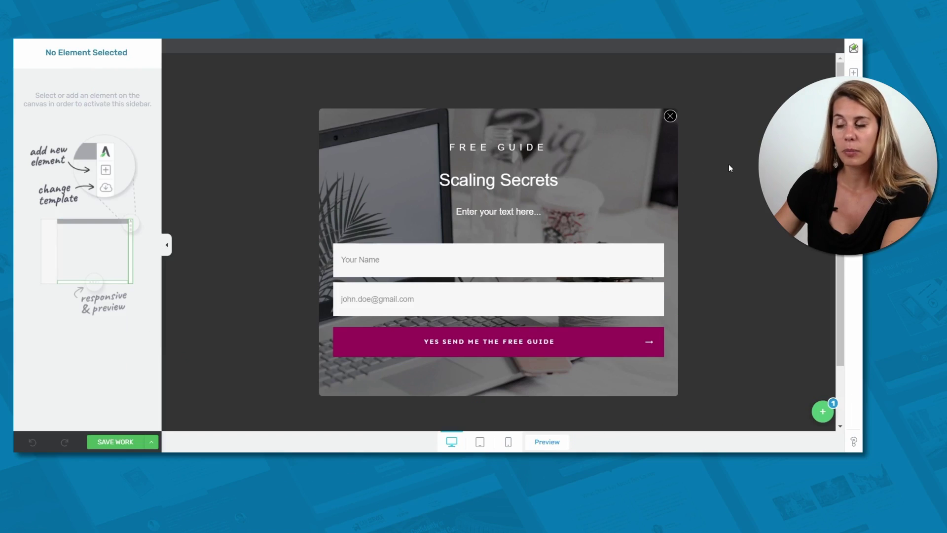
Step: In the default state, give the Yes button a Switch state action targeting State 1
left_click(823, 411)
left_click(763, 299)
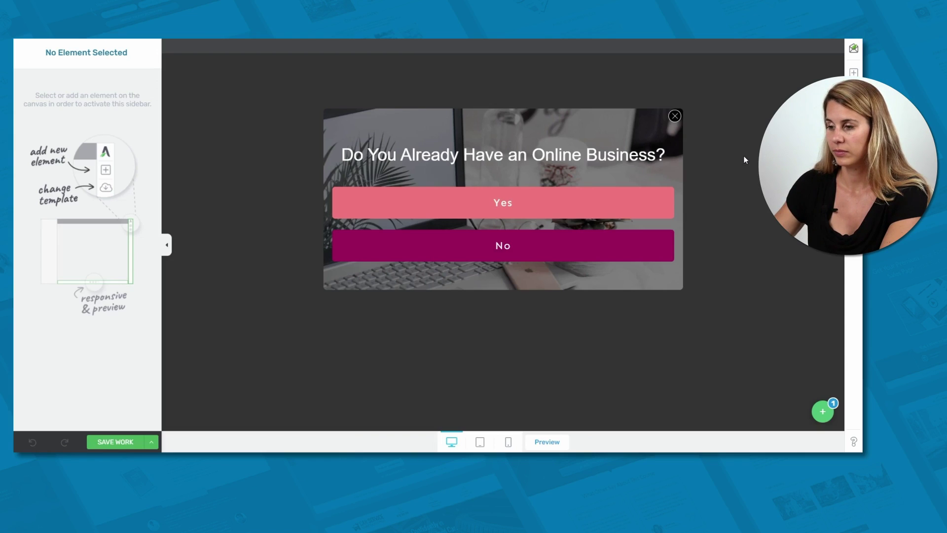
left_click(423, 190)
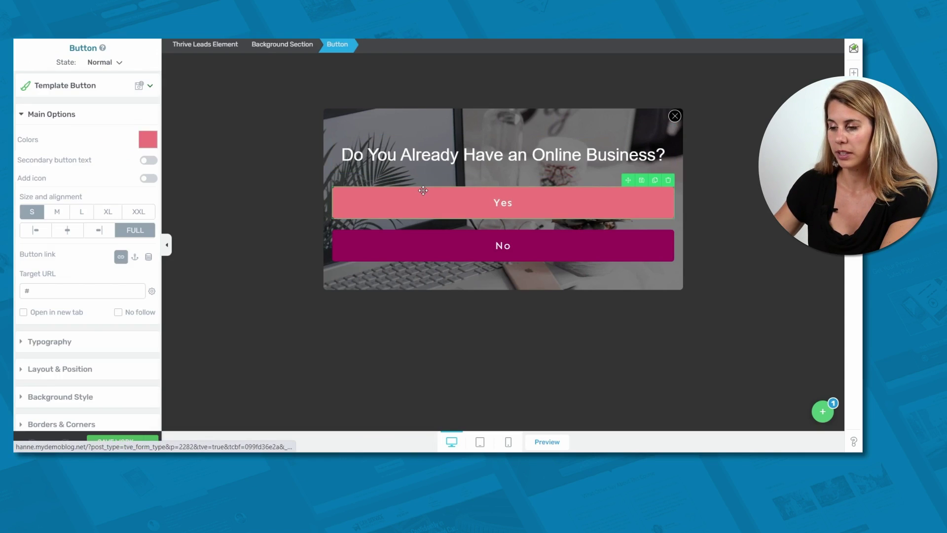
scroll(69, 259, "down", 3)
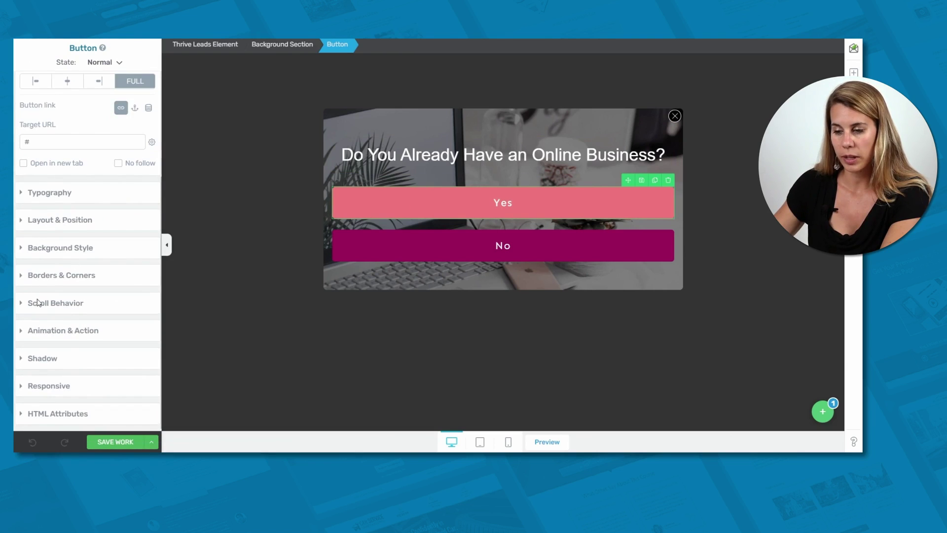
left_click(80, 331)
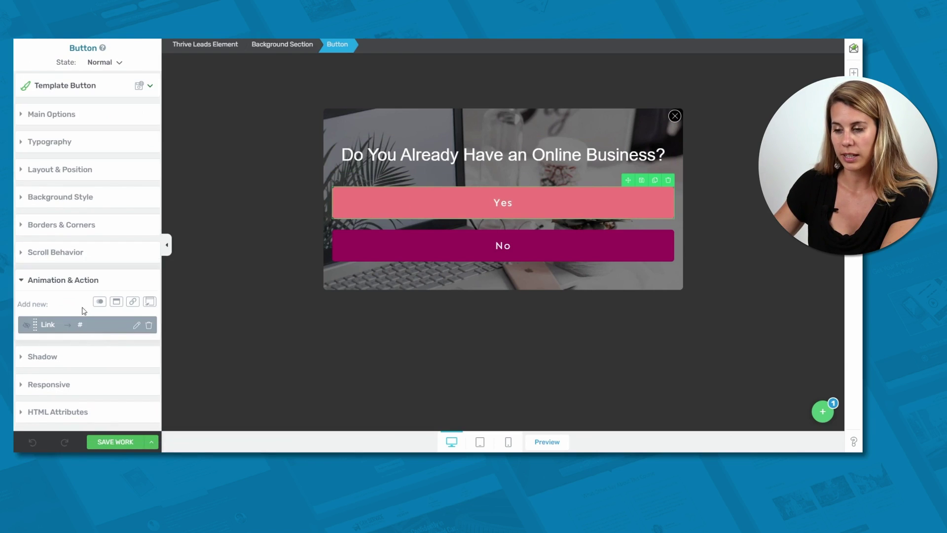
left_click(151, 305)
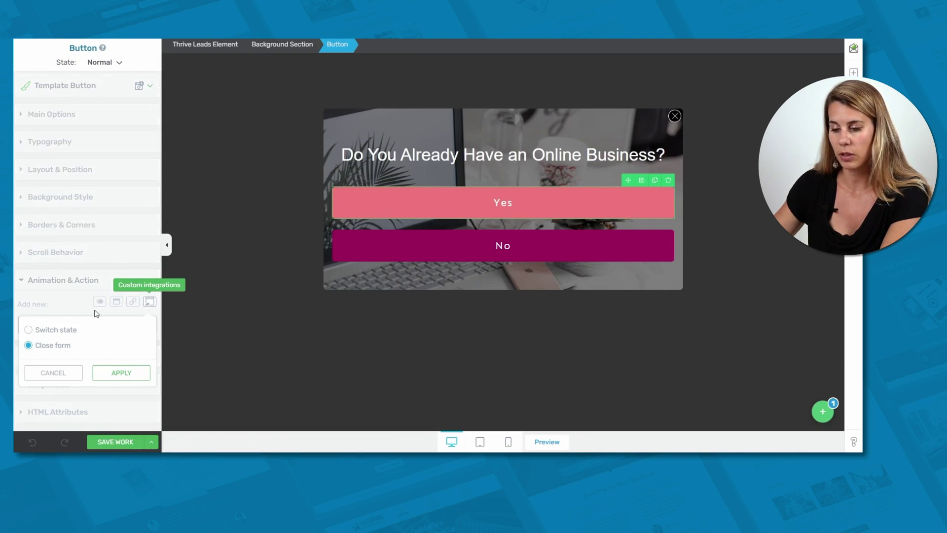
left_click(56, 335)
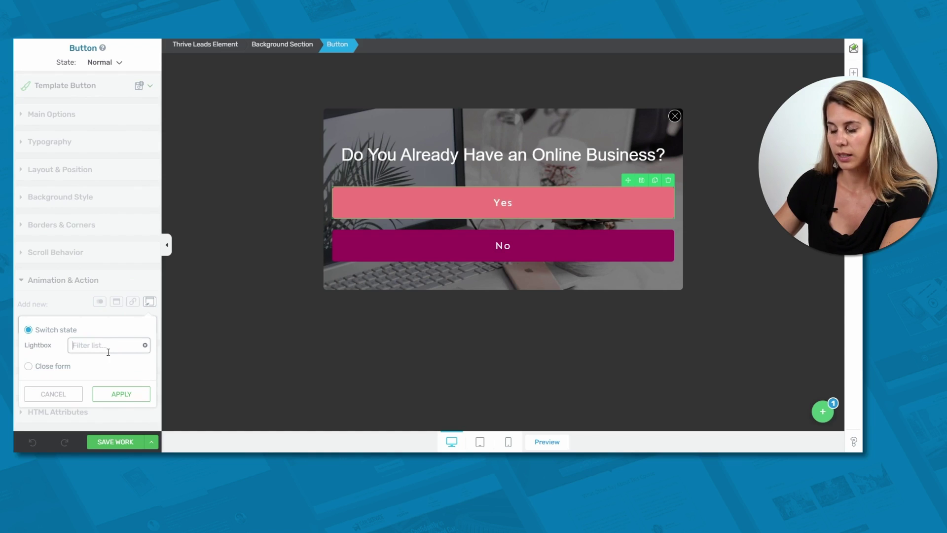
type("st")
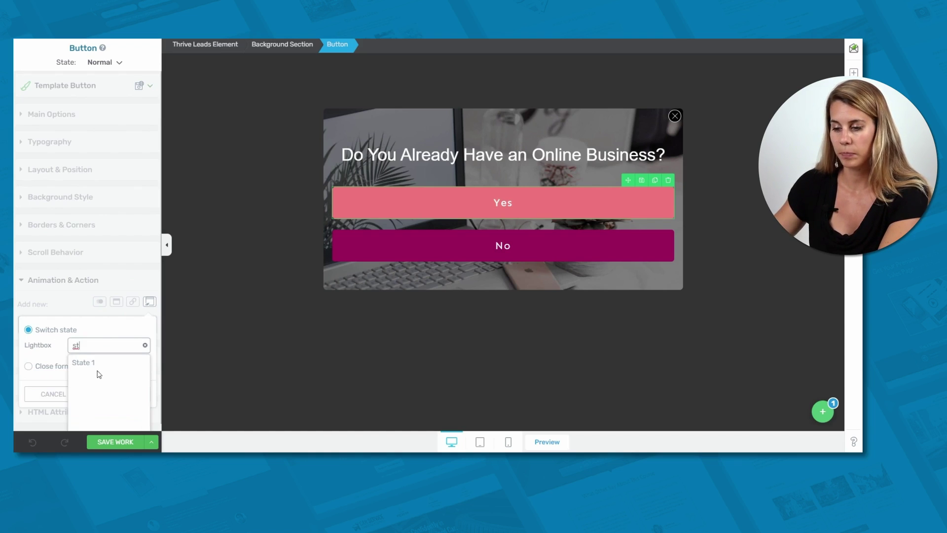
left_click(96, 366)
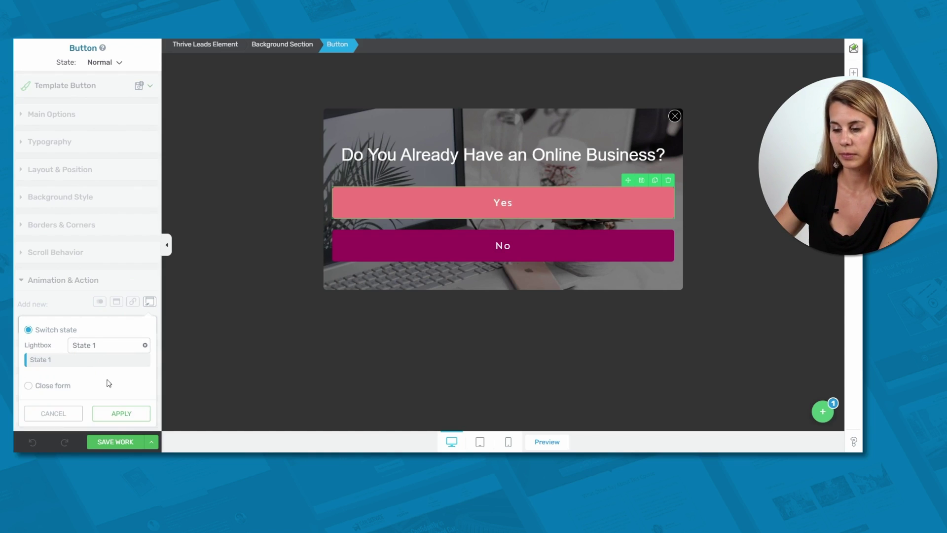
Step: Confirm the switch-state action, delete Yes's old Link action, and save the lightbox
left_click(121, 414)
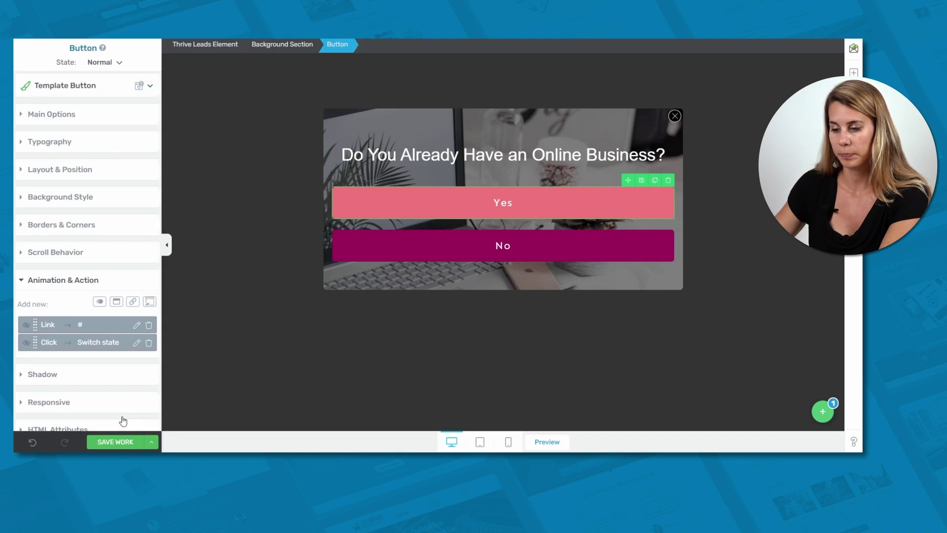
left_click(149, 326)
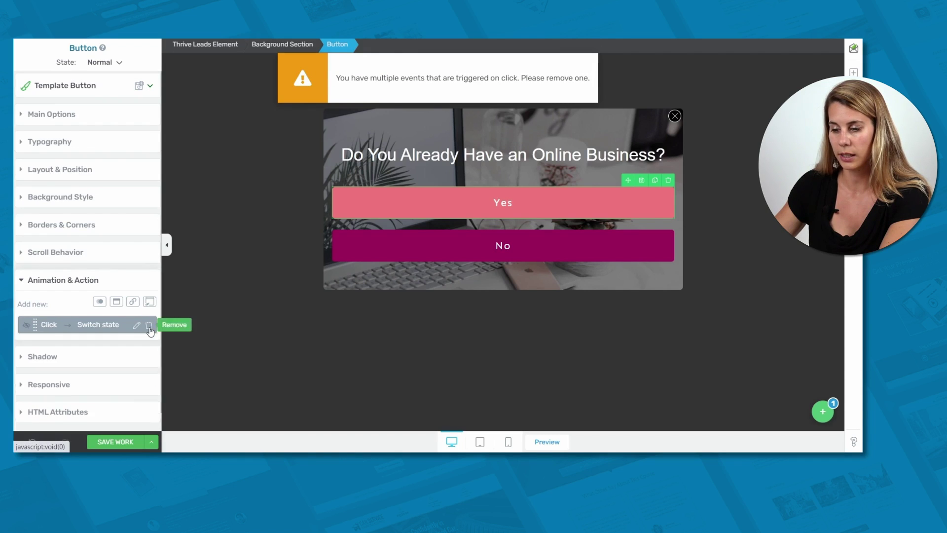
left_click(113, 442)
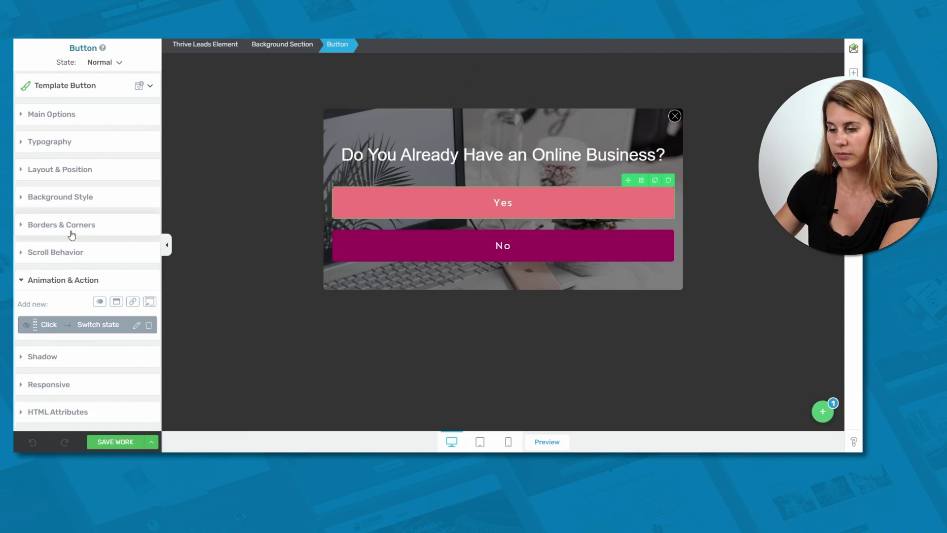
Step: Preview the lightbox and answer Yes to check the Scaling Secrets free-guide form appears
left_click(560, 447)
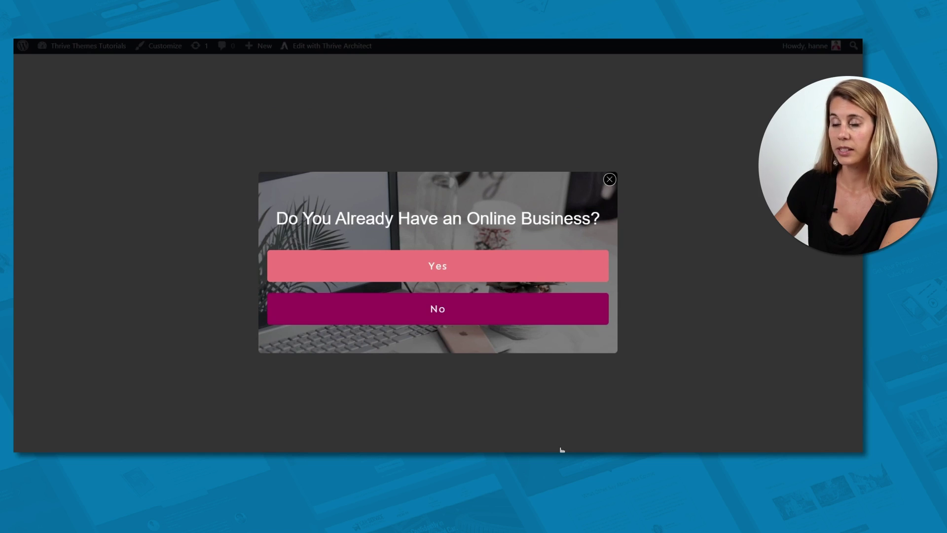
left_click(467, 268)
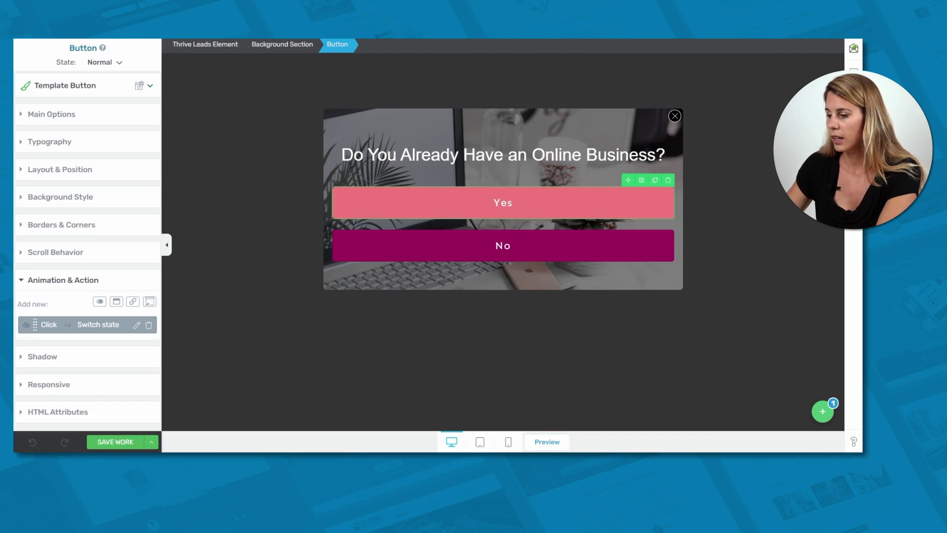
Step: Open State 1 on the canvas, then add a new State 2 from the states list
left_click(823, 411)
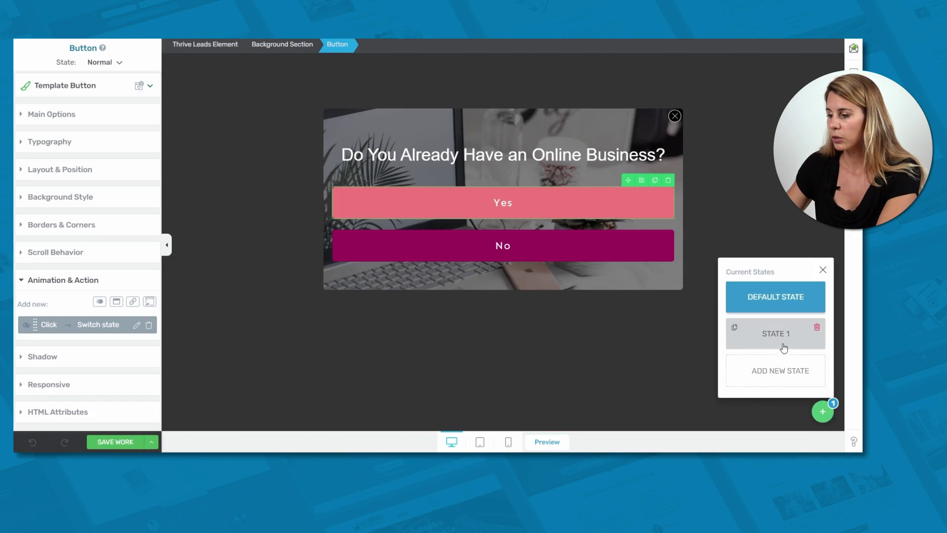
left_click(780, 340)
left_click(823, 412)
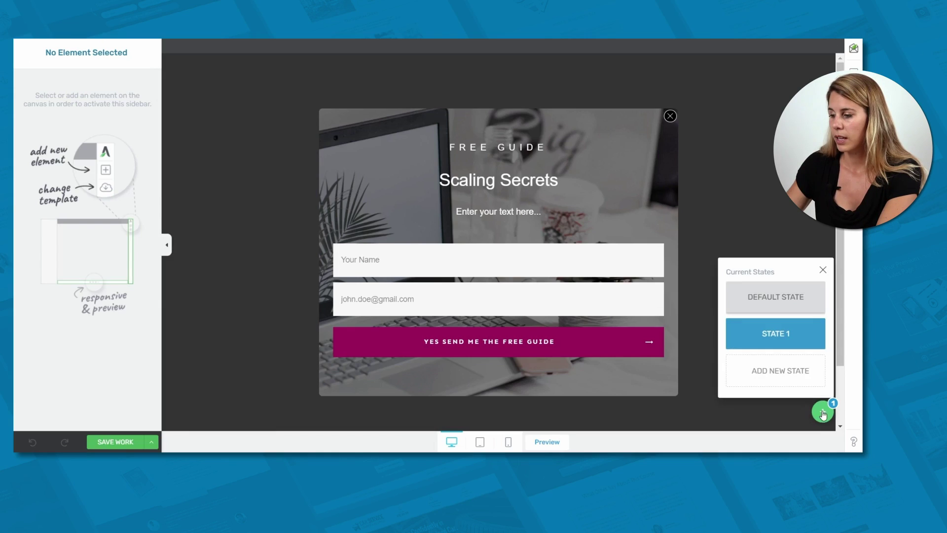
left_click(762, 323)
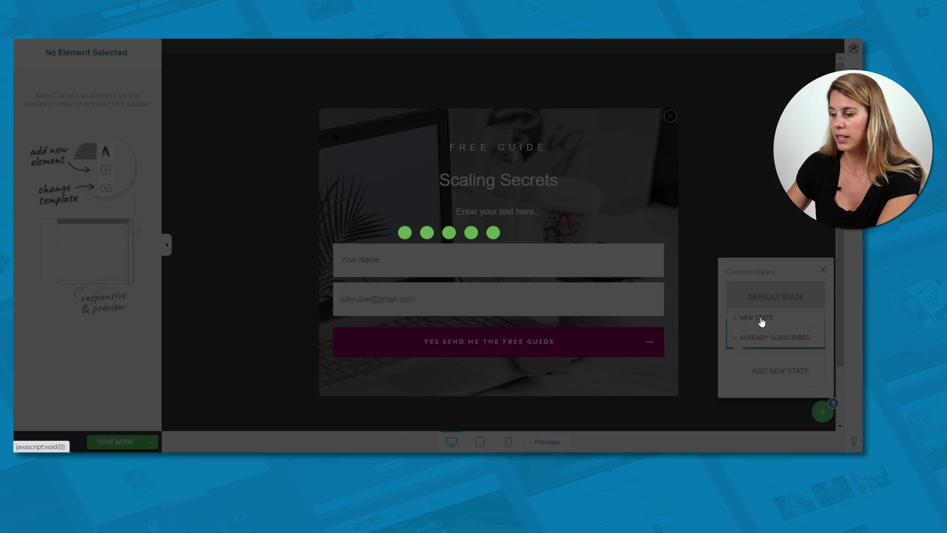